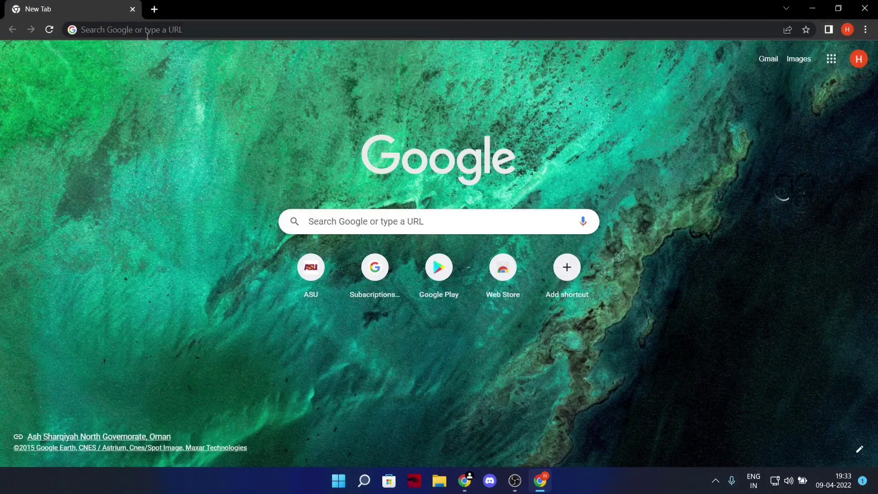
Load the Arizona State University homepage by entering asu.edu in Chrome's address bar.
{"action": "left_click", "coordinate": [148, 30]}
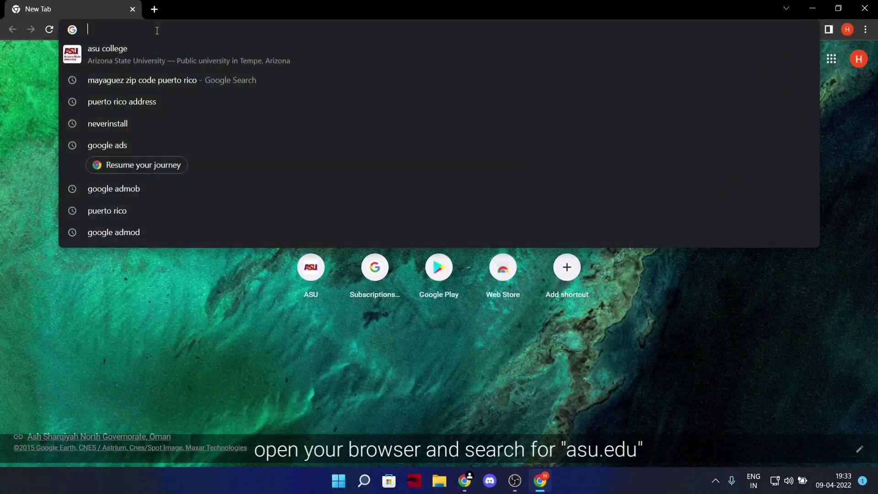
{"action": "type", "text": "asi"}
{"action": "type", "text": "u.edu"}
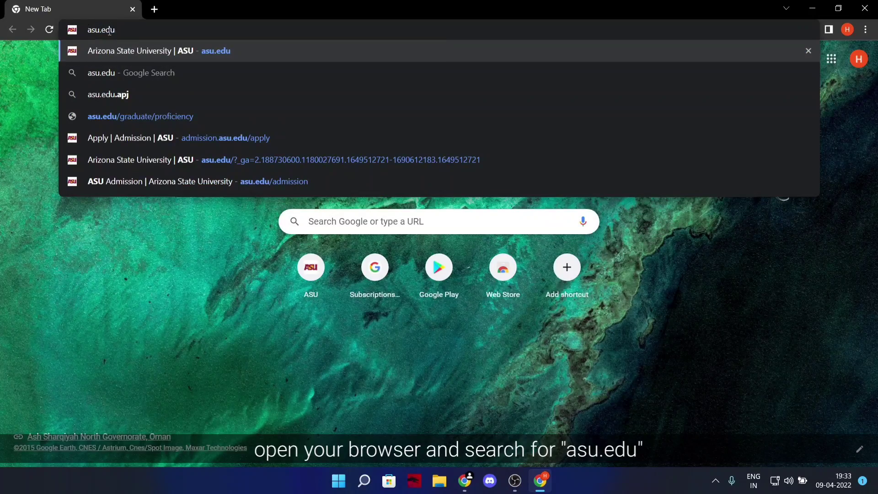
{"action": "key", "text": "Return"}
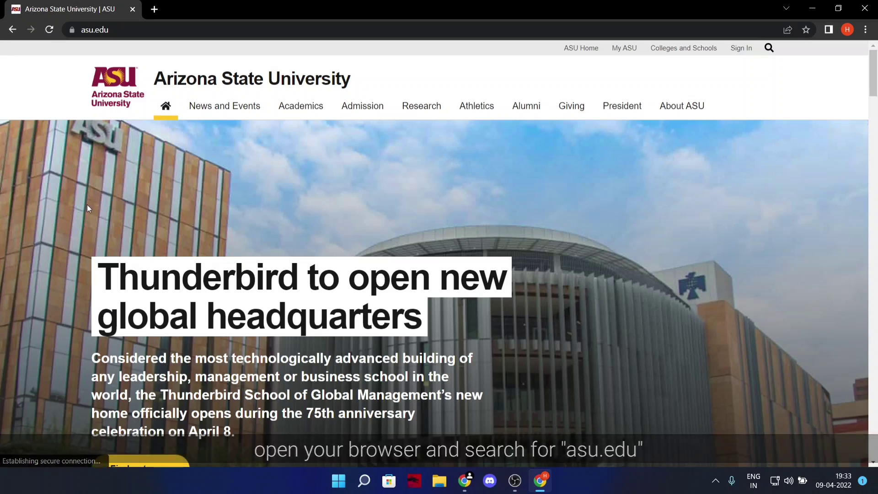
Scroll the ASU homepage to Carve your path and follow Apply now.
{"action": "scroll", "coordinate": [223, 222], "scroll_direction": "down", "scroll_amount": 6}
{"action": "scroll", "coordinate": [224, 223], "scroll_direction": "down", "scroll_amount": 18}
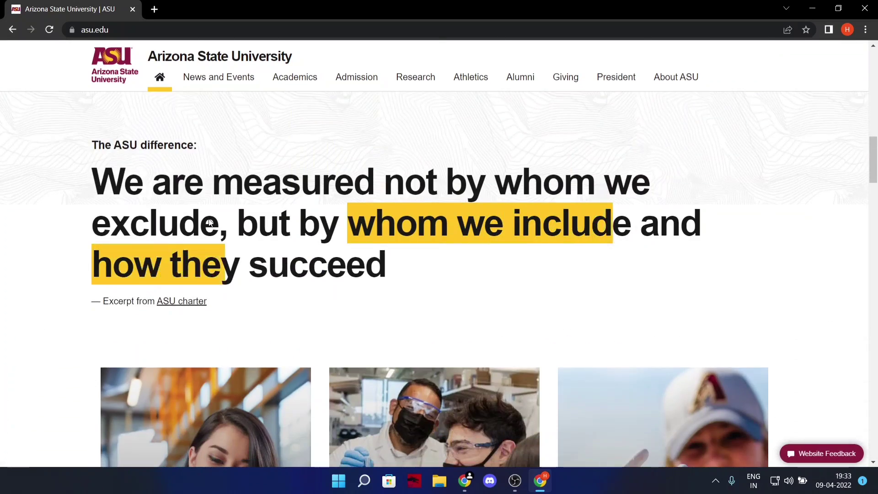
{"action": "scroll", "coordinate": [208, 222], "scroll_direction": "down", "scroll_amount": 12}
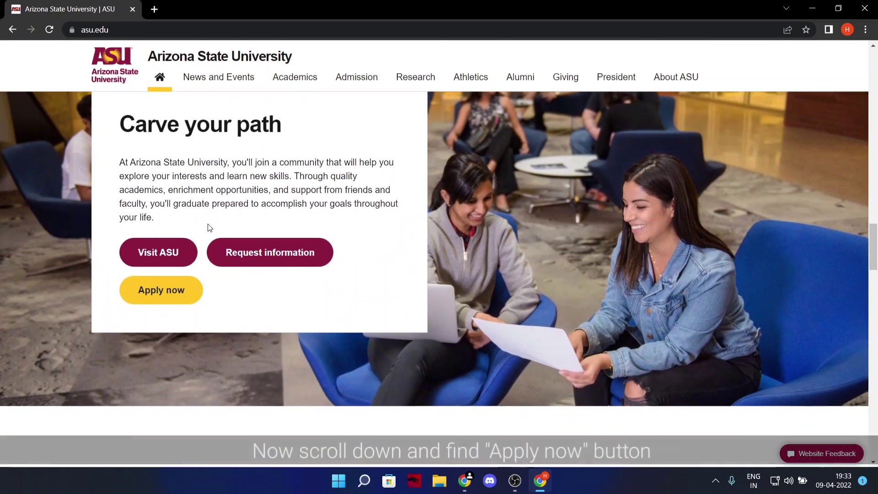
{"action": "scroll", "coordinate": [209, 224], "scroll_direction": "up", "scroll_amount": 1}
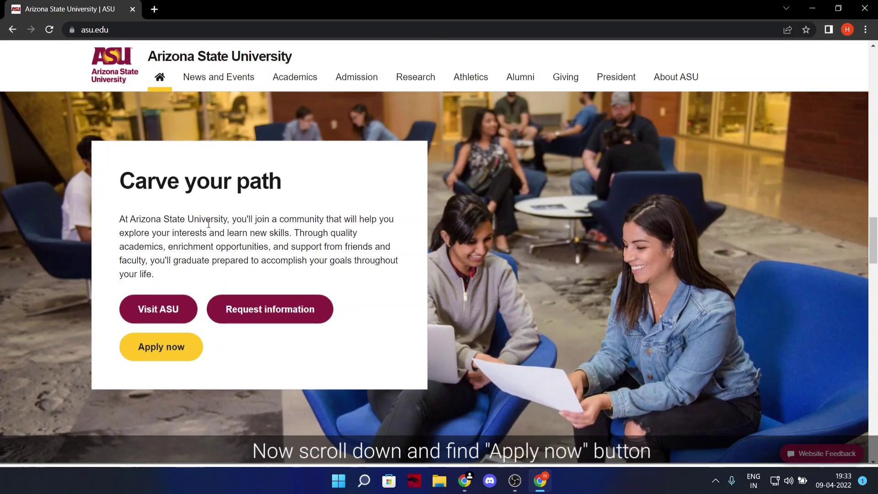
{"action": "left_click", "coordinate": [170, 351]}
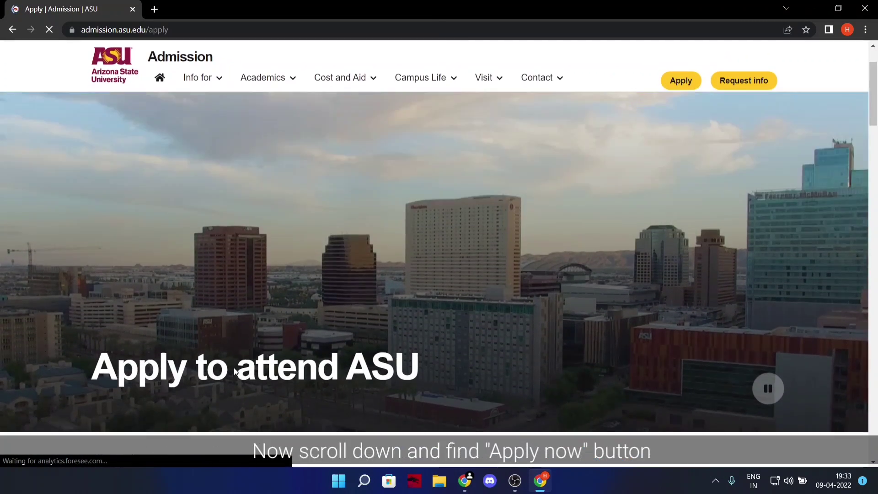
Open ASU's own undergraduate application and scroll to its account forms.
{"action": "scroll", "coordinate": [234, 372], "scroll_direction": "down", "scroll_amount": 15}
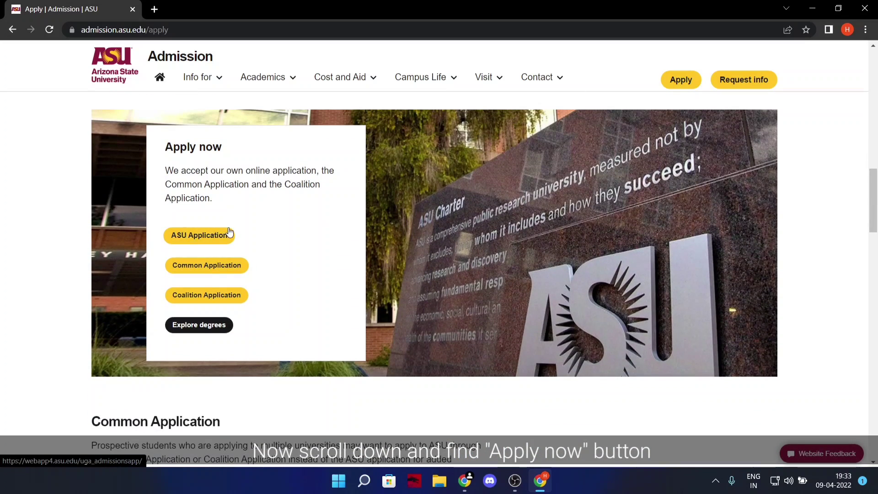
{"action": "left_click", "coordinate": [196, 235]}
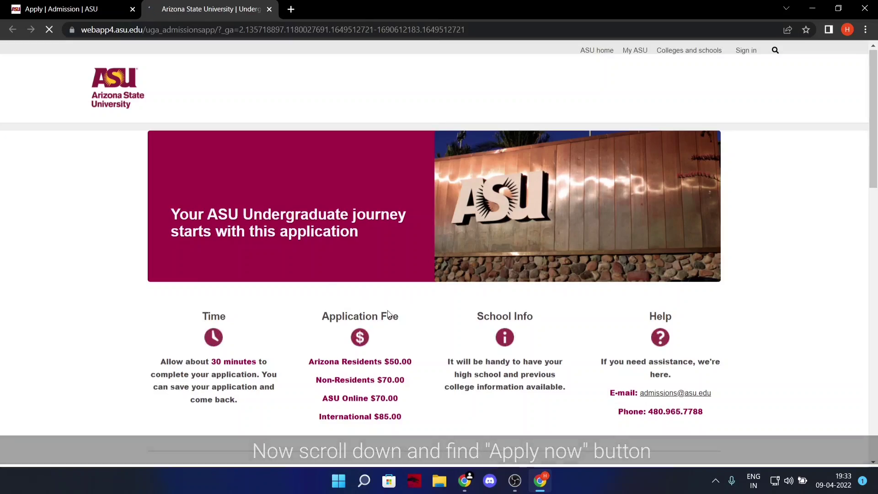
{"action": "scroll", "coordinate": [214, 280], "scroll_direction": "down", "scroll_amount": 5}
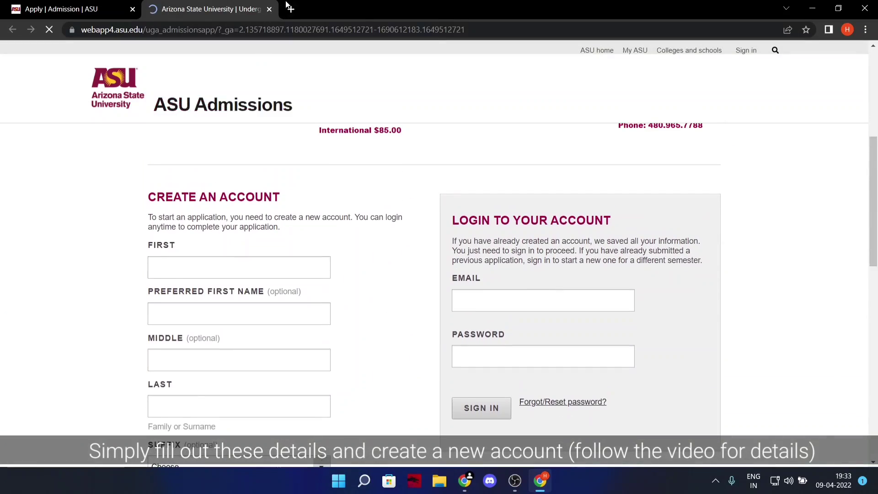
{"action": "left_click", "coordinate": [290, 9]}
Search for 'fake name generator' and open the Fake Name Generator site.
{"action": "type", "text": "faken"}
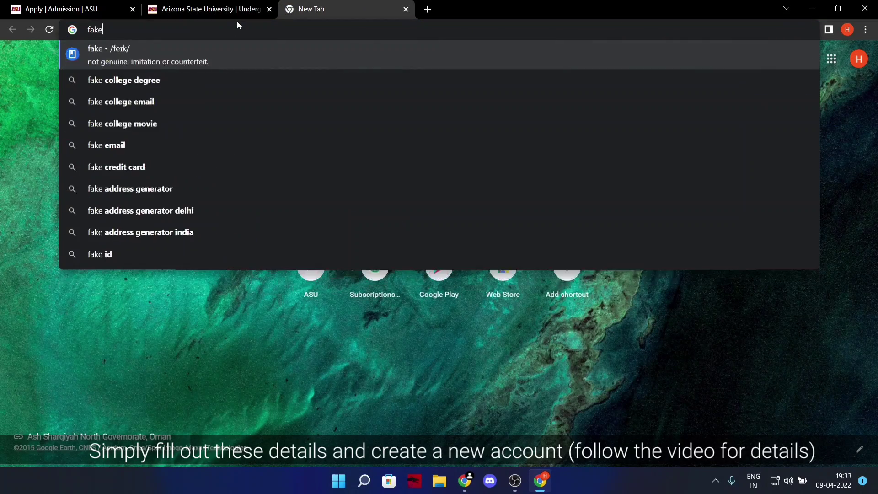
{"action": "key", "text": "Down"}
{"action": "key", "text": "Down"}
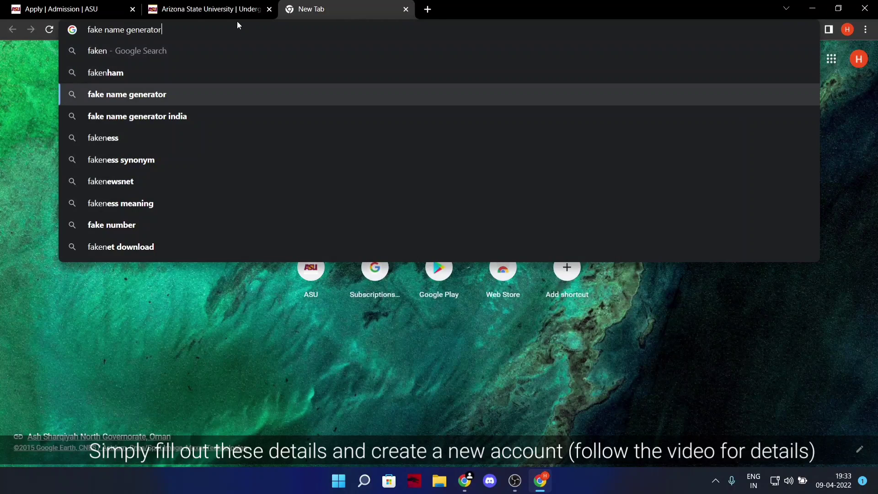
{"action": "key", "text": "Return"}
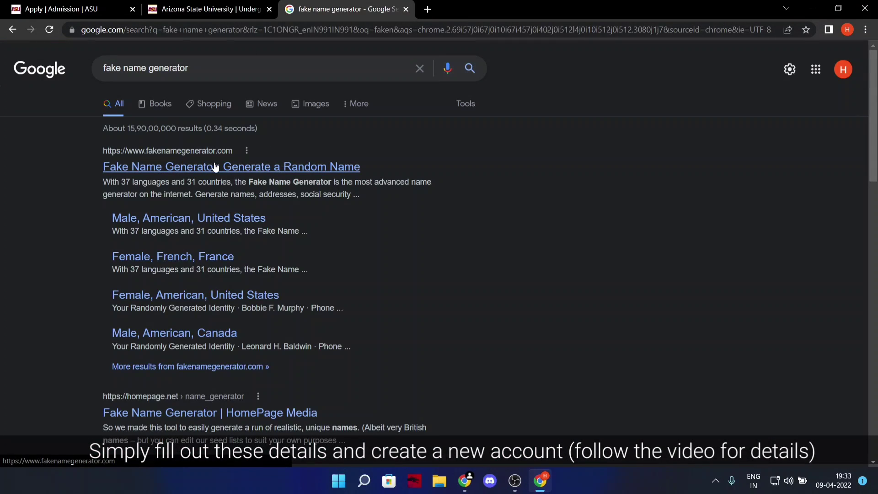
{"action": "left_click", "coordinate": [216, 165]}
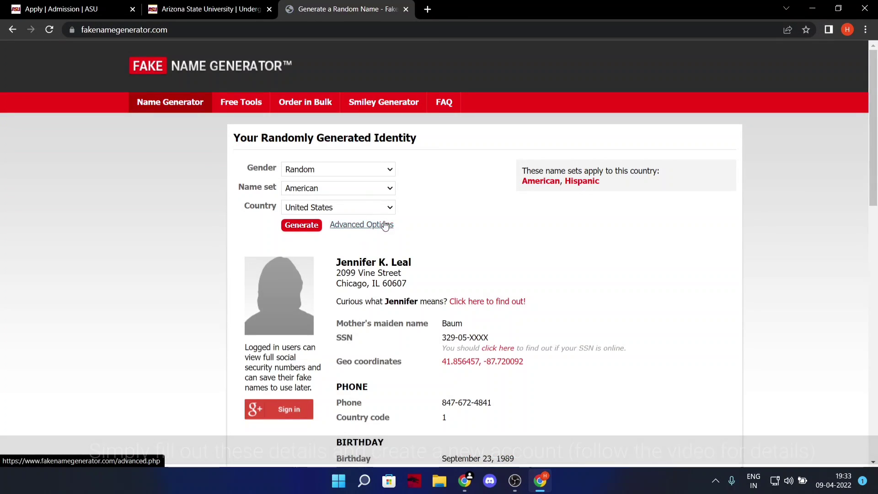
Sign in to Fake Name Generator with Google and select the generated person's full name.
{"action": "scroll", "coordinate": [324, 300], "scroll_direction": "down", "scroll_amount": 3}
{"action": "left_click", "coordinate": [291, 295]}
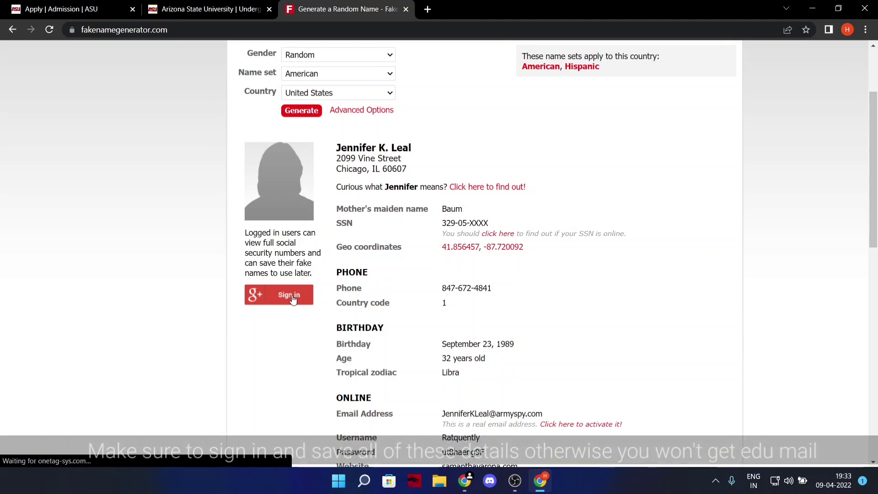
{"action": "left_click", "coordinate": [423, 232]}
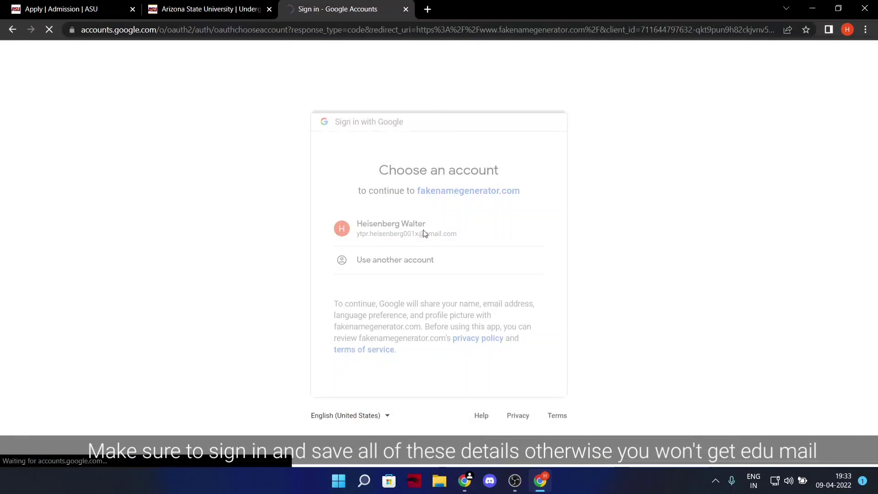
{"action": "scroll", "coordinate": [498, 364], "scroll_direction": "down", "scroll_amount": 2}
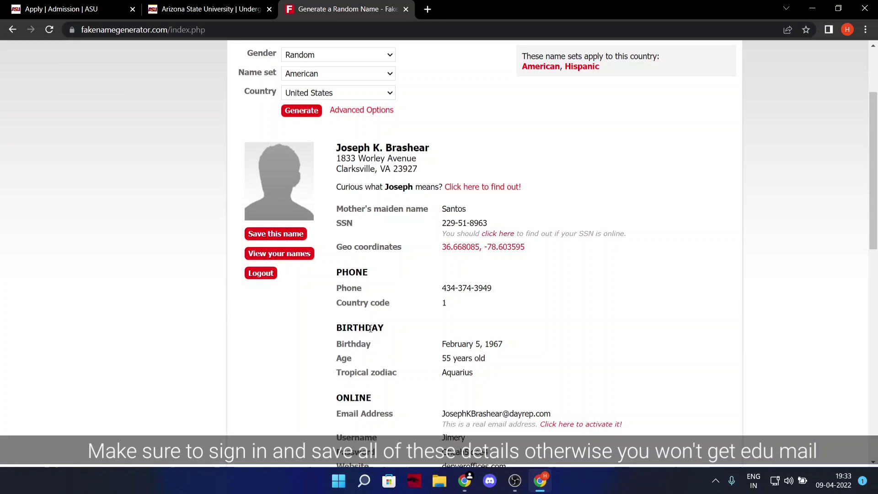
{"action": "left_click_drag", "start_coordinate": [336, 148], "coordinate": [443, 151]}
Back on the ASU form, fill the first and last names and leave Middle blank.
{"action": "key", "text": "ctrl+shift+Tab"}
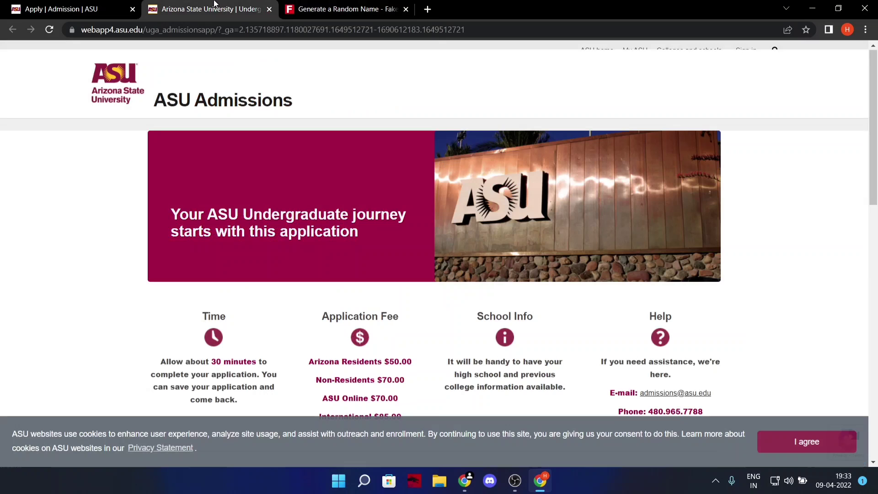
{"action": "scroll", "coordinate": [213, 169], "scroll_direction": "down", "scroll_amount": 8}
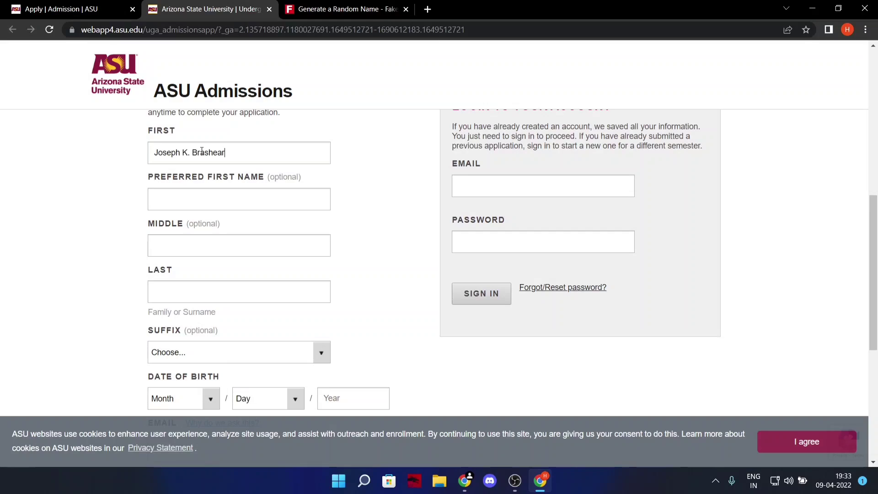
{"action": "left_click_drag", "start_coordinate": [191, 295], "coordinate": [191, 295]}
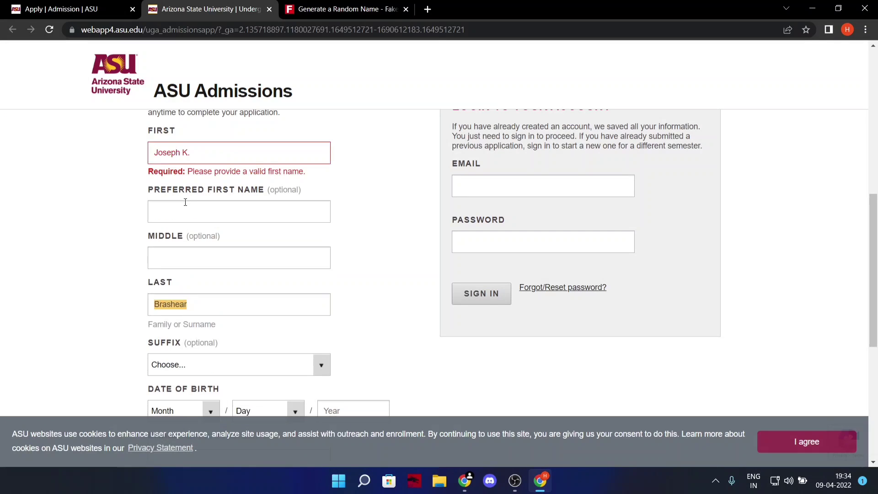
{"action": "left_click_drag", "start_coordinate": [186, 153], "coordinate": [192, 259]}
{"action": "left_click", "coordinate": [216, 153]}
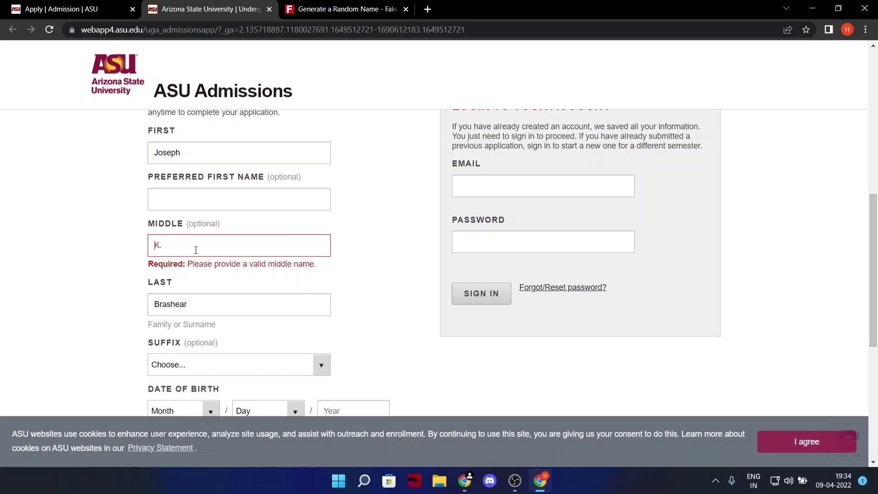
{"action": "key", "text": "BackSpace"}
{"action": "key", "text": "BackSpace"}
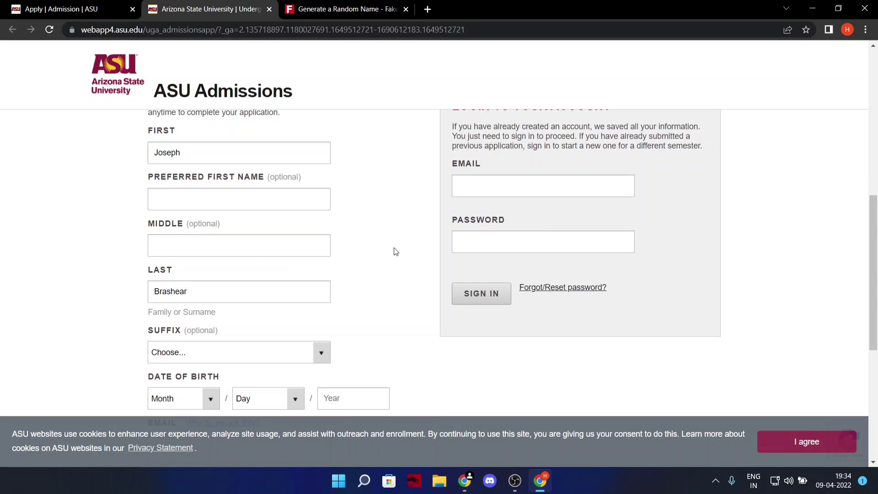
{"action": "scroll", "coordinate": [395, 251], "scroll_direction": "down", "scroll_amount": 1}
{"action": "left_click", "coordinate": [306, 297]}
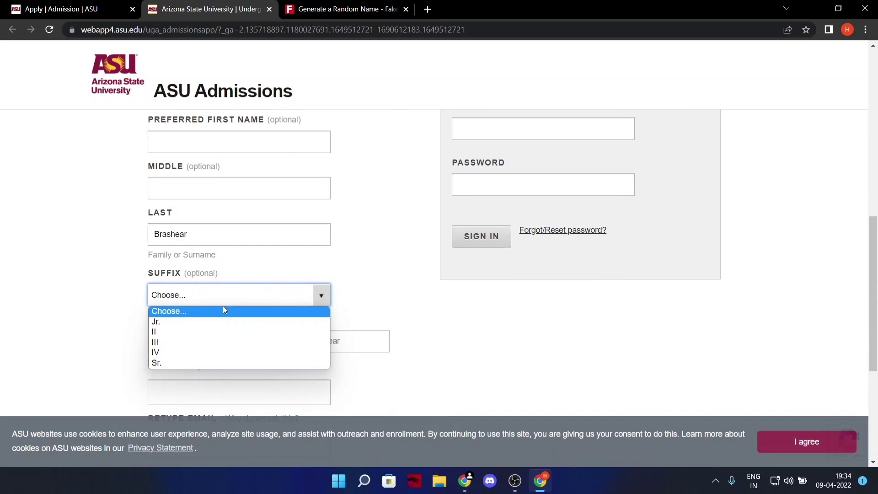
Set the birth date to May 12, 2000.
{"action": "scroll", "coordinate": [223, 310], "scroll_direction": "down", "scroll_amount": 1}
{"action": "left_click", "coordinate": [212, 285]}
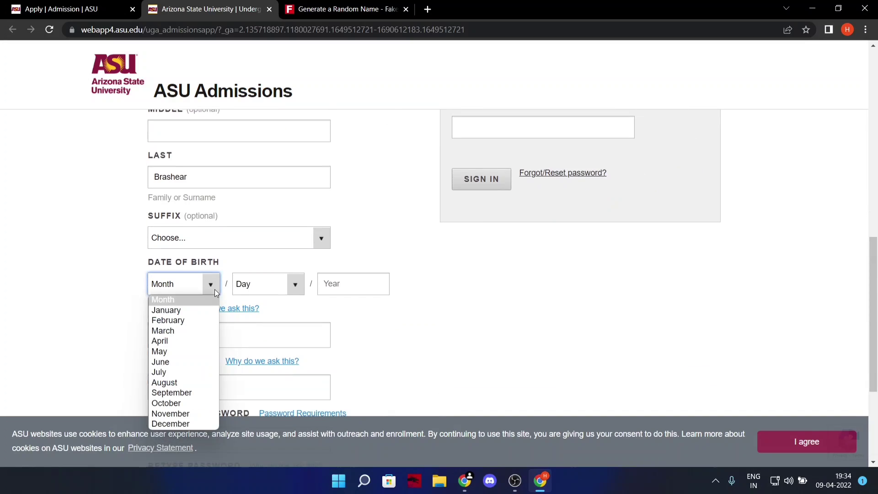
{"action": "left_click", "coordinate": [173, 352]}
{"action": "left_click", "coordinate": [268, 294]}
{"action": "left_click", "coordinate": [262, 173]}
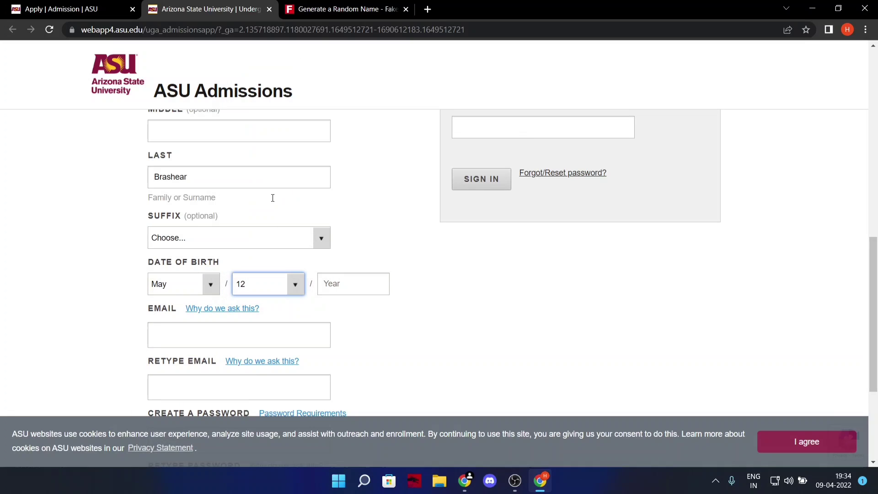
{"action": "left_click", "coordinate": [352, 293]}
{"action": "scroll", "coordinate": [195, 334], "scroll_direction": "down", "scroll_amount": 1}
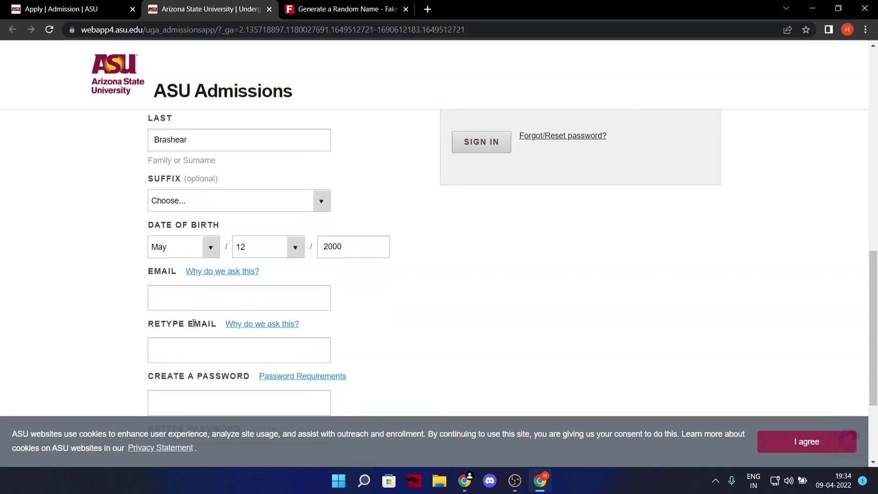
Enter the signed-in Gmail address in both Email and Retype Email.
{"action": "left_click", "coordinate": [219, 278]}
{"action": "left_click", "coordinate": [847, 30]}
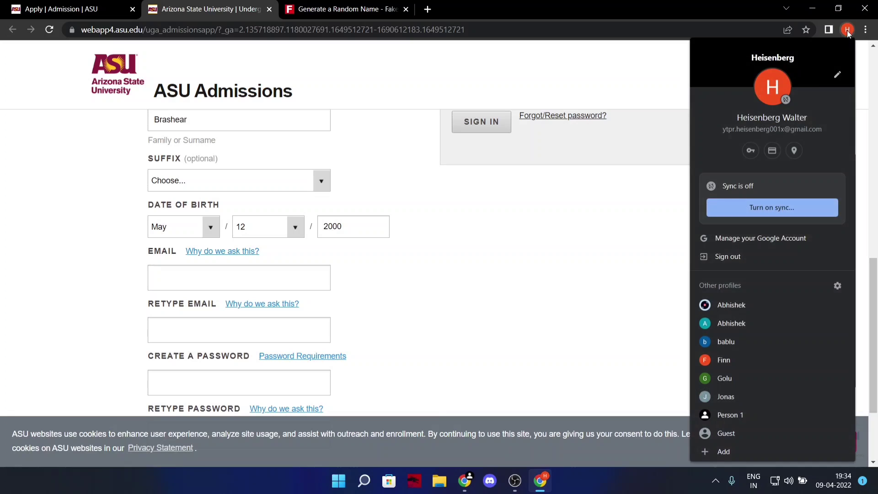
{"action": "left_click", "coordinate": [211, 283]}
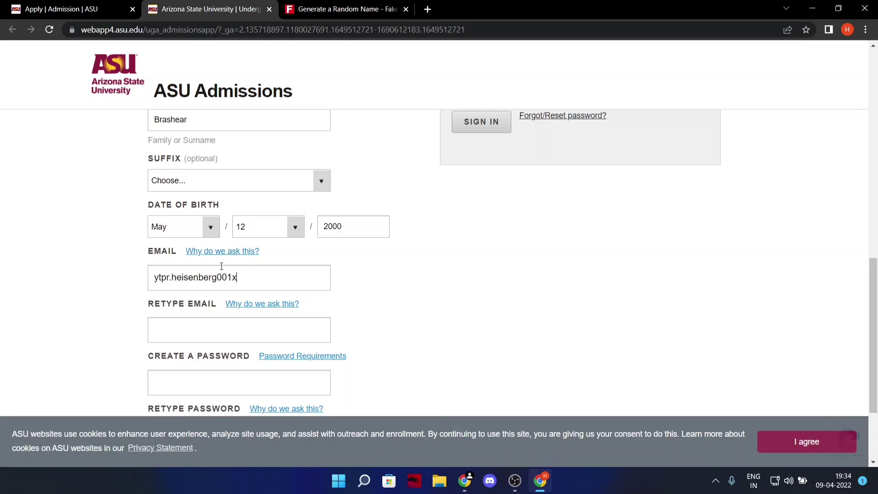
{"action": "key", "text": "ctrl+a"}
{"action": "key", "text": "ctrl+c"}
{"action": "left_click", "coordinate": [222, 329]}
{"action": "key", "text": "ctrl+v"}
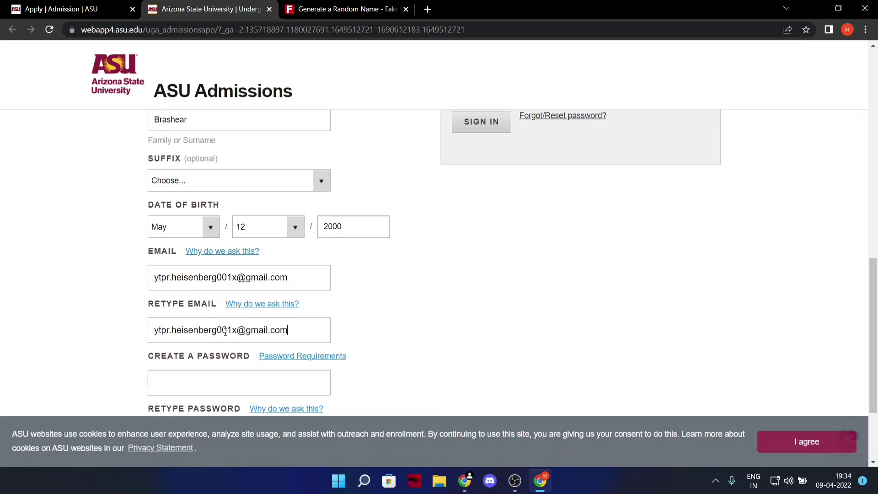
{"action": "scroll", "coordinate": [223, 320], "scroll_direction": "down", "scroll_amount": 2}
{"action": "left_click", "coordinate": [223, 320]}
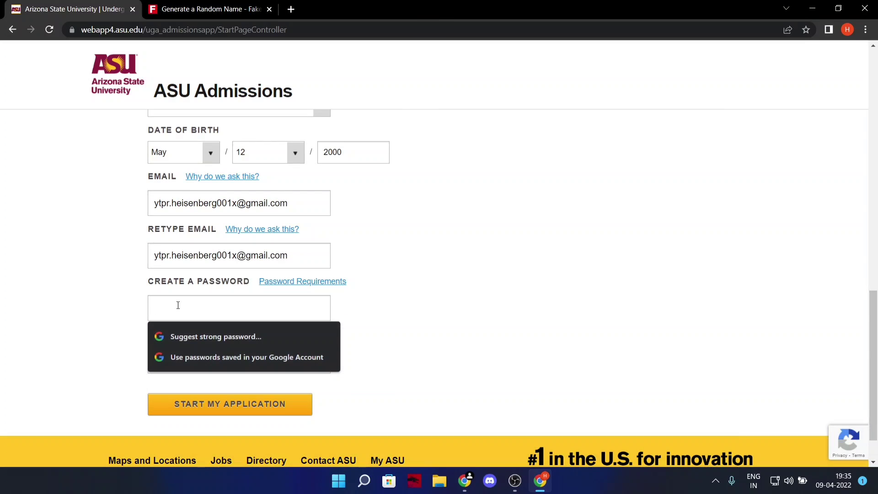
Create an account password meeting the Password Requirements and confirm it.
{"action": "type", "text": "•••••"}
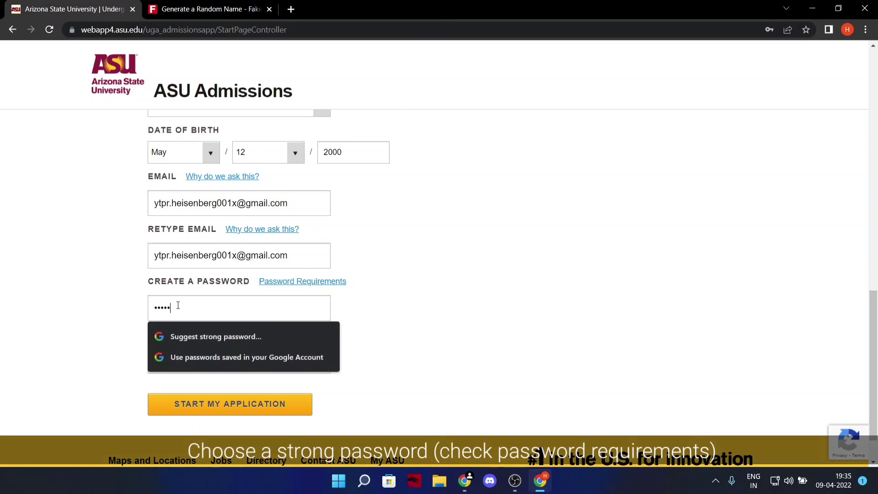
{"action": "left_click", "coordinate": [329, 281]}
{"action": "scroll", "coordinate": [251, 366], "scroll_direction": "down", "scroll_amount": 3}
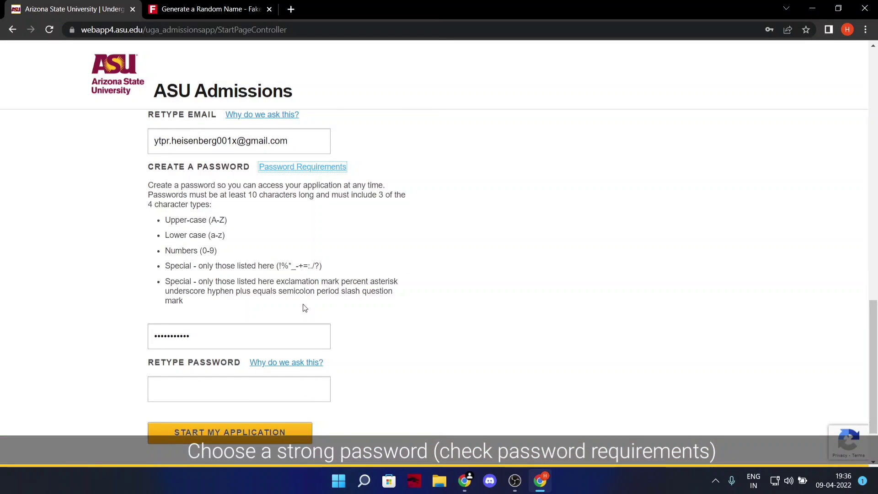
{"action": "type", "text": "•"}
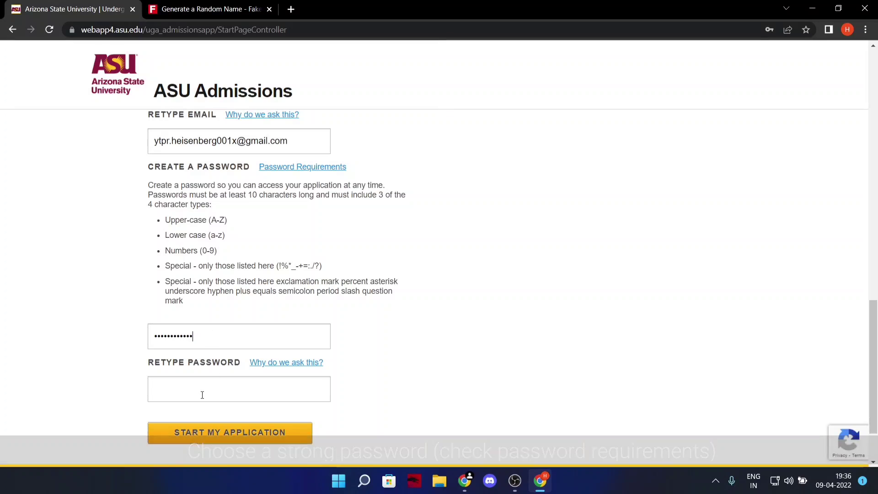
{"action": "left_click", "coordinate": [201, 394]}
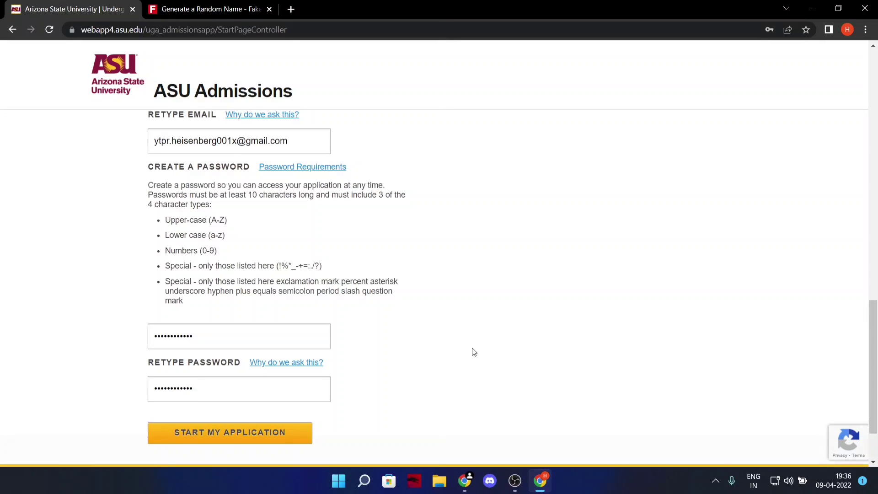
Start the application and review the My Information page with the prefilled legal name.
{"action": "left_click", "coordinate": [227, 438]}
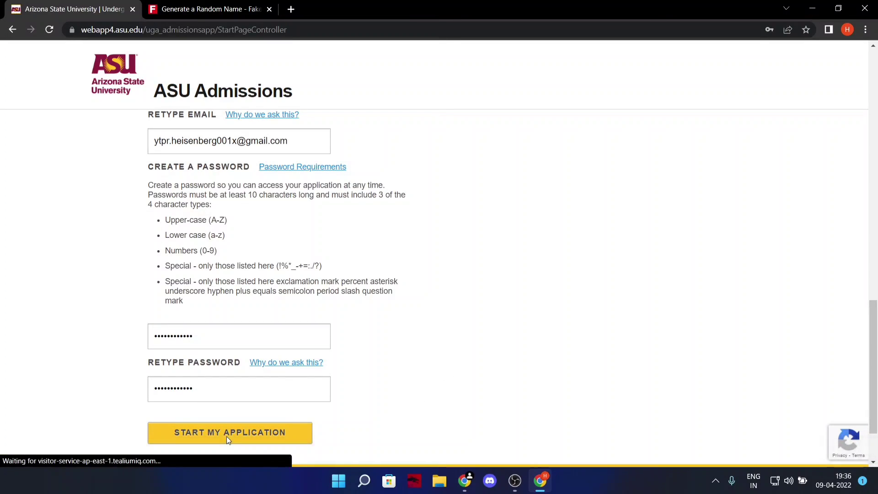
{"action": "scroll", "coordinate": [342, 351], "scroll_direction": "down", "scroll_amount": 3}
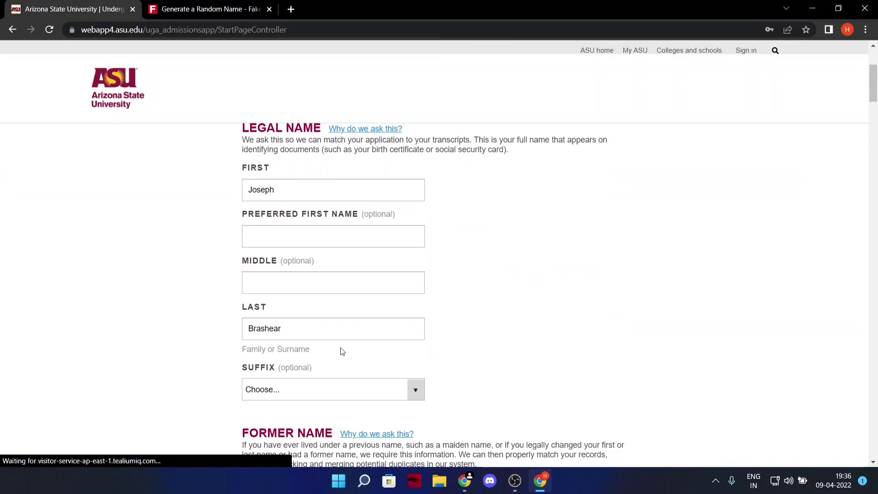
{"action": "scroll", "coordinate": [342, 351], "scroll_direction": "down", "scroll_amount": 15}
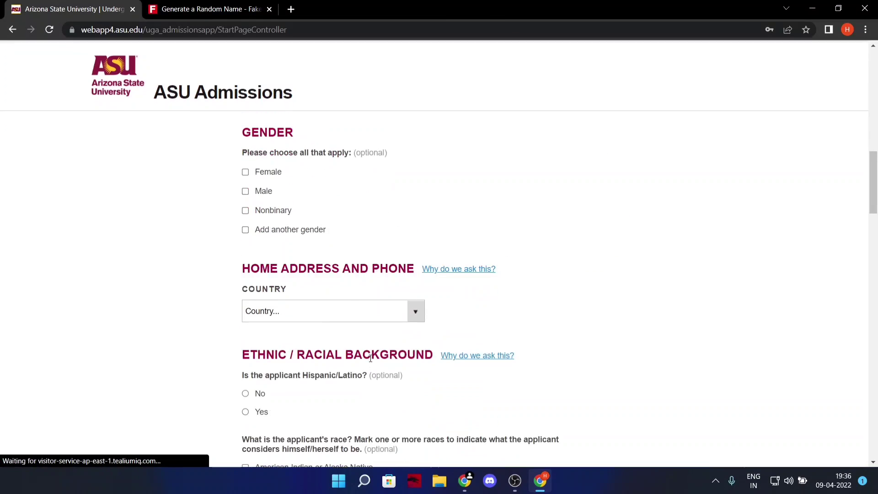
{"action": "scroll", "coordinate": [371, 358], "scroll_direction": "up", "scroll_amount": 15}
{"action": "scroll", "coordinate": [359, 276], "scroll_direction": "down", "scroll_amount": 3}
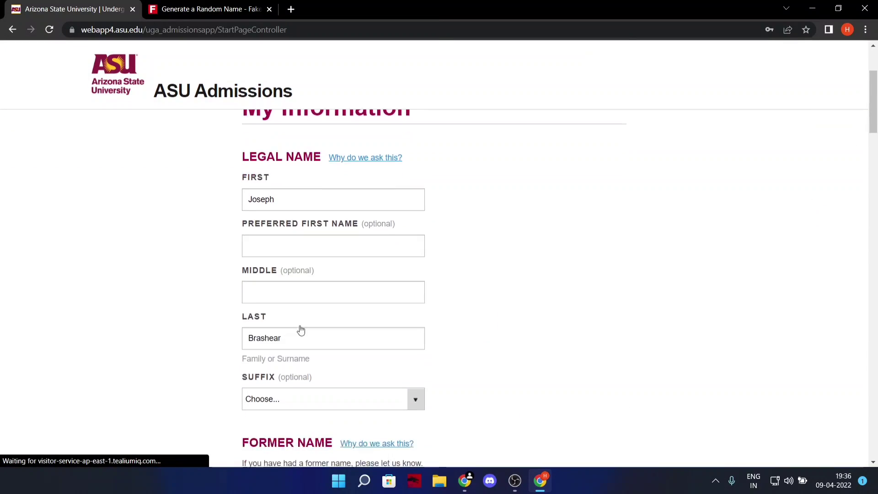
Choose He/Him as pronouns and Male as gender.
{"action": "scroll", "coordinate": [300, 330], "scroll_direction": "up", "scroll_amount": 4}
{"action": "scroll", "coordinate": [317, 423], "scroll_direction": "down", "scroll_amount": 5}
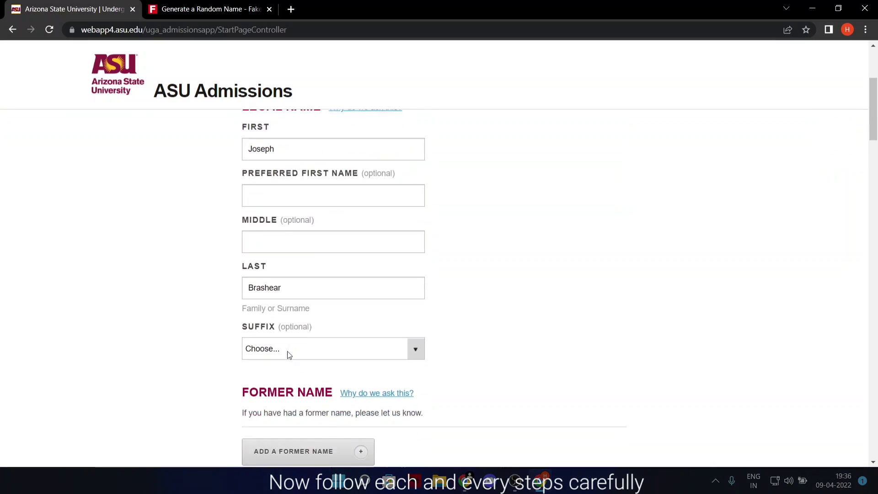
{"action": "scroll", "coordinate": [288, 355], "scroll_direction": "down", "scroll_amount": 5}
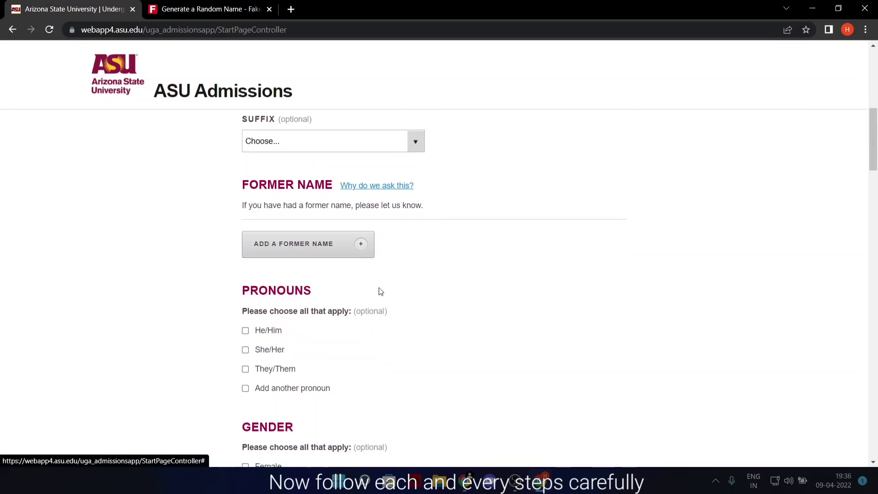
{"action": "left_click", "coordinate": [245, 329]}
{"action": "scroll", "coordinate": [337, 349], "scroll_direction": "down", "scroll_amount": 4}
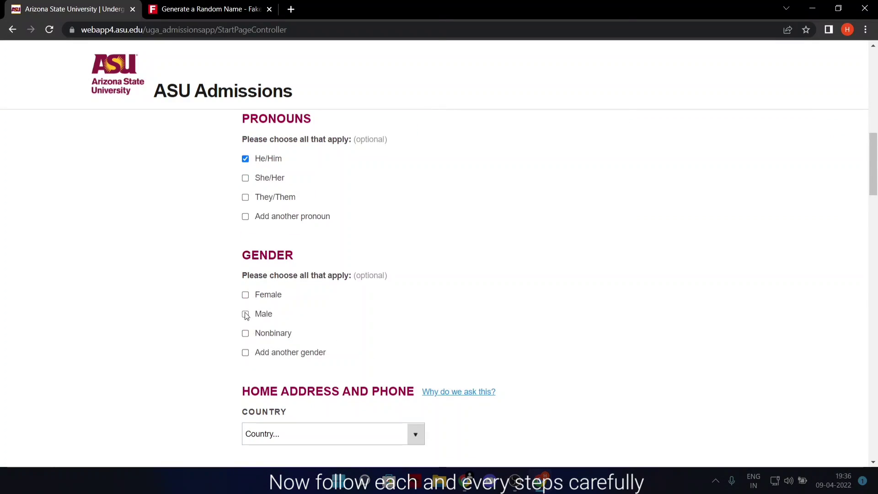
{"action": "left_click", "coordinate": [245, 315]}
Select United States as the home country.
{"action": "scroll", "coordinate": [290, 335], "scroll_direction": "down", "scroll_amount": 3}
{"action": "left_click", "coordinate": [416, 319]}
{"action": "scroll", "coordinate": [284, 143], "scroll_direction": "up", "scroll_amount": 1}
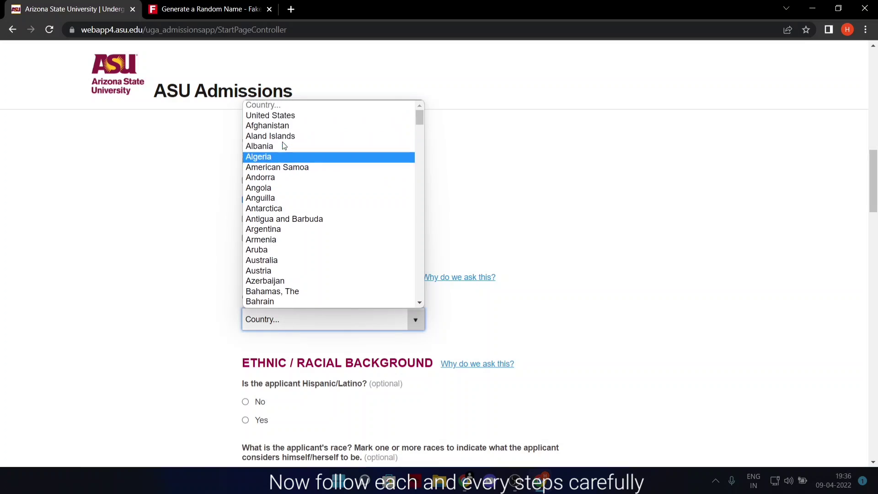
{"action": "left_click", "coordinate": [274, 114]}
{"action": "scroll", "coordinate": [299, 211], "scroll_direction": "down", "scroll_amount": 4}
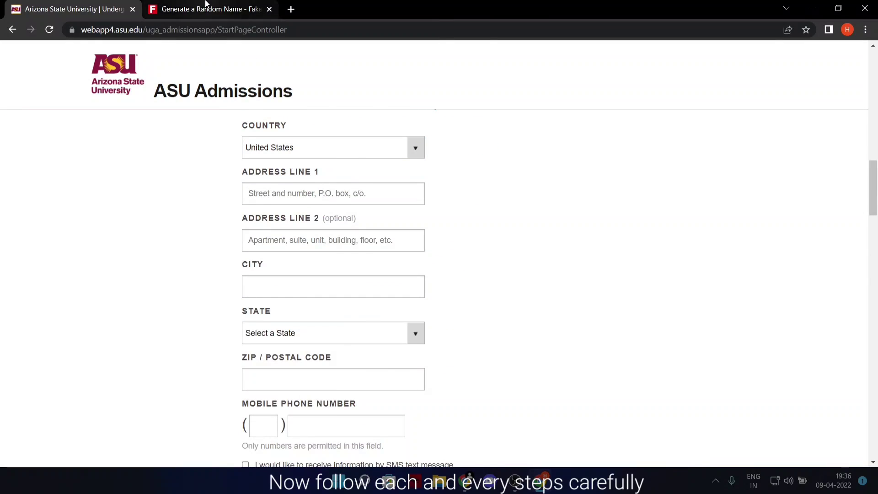
Copy the generated street address into Address Line 1.
{"action": "left_click", "coordinate": [206, 9]}
{"action": "left_click", "coordinate": [337, 161]}
{"action": "left_click_drag", "start_coordinate": [337, 161], "coordinate": [444, 163]}
{"action": "key", "text": "ctrl+c"}
{"action": "left_click", "coordinate": [60, 9]}
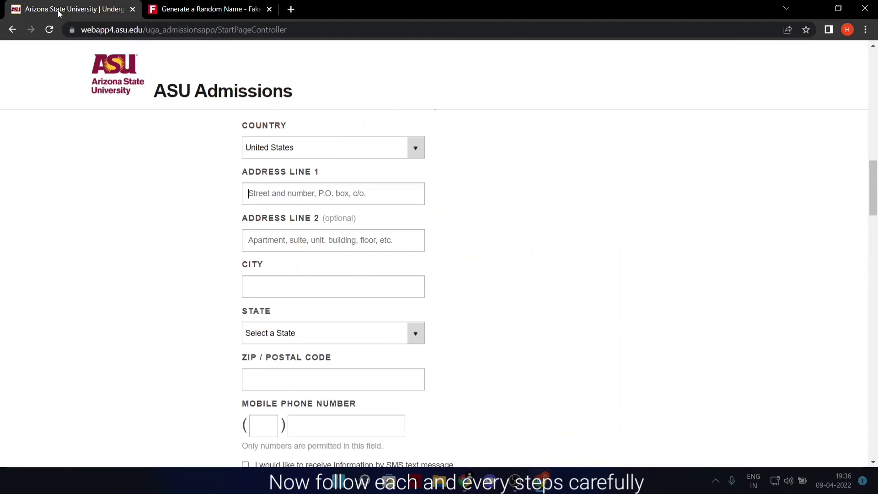
{"action": "left_click", "coordinate": [275, 196]}
{"action": "key", "text": "ctrl+v"}
Fill City and ZIP code from the generated city, state and ZIP line.
{"action": "left_click", "coordinate": [205, 9]}
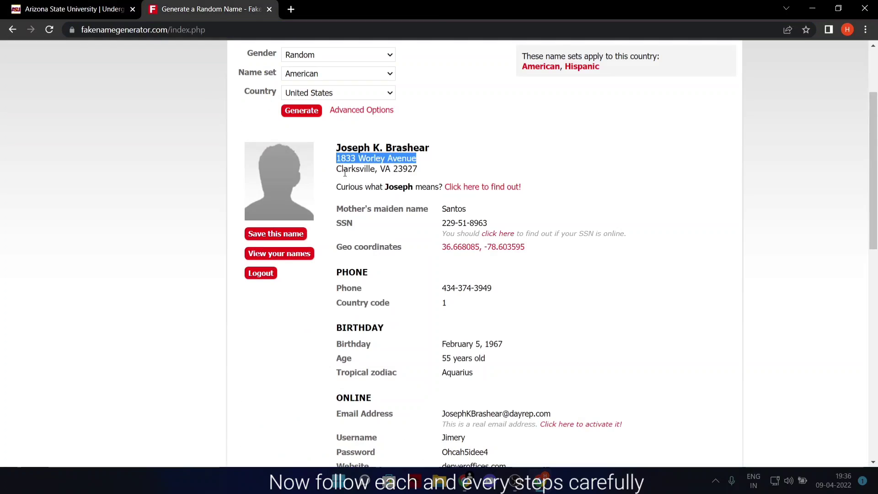
{"action": "left_click_drag", "start_coordinate": [337, 169], "coordinate": [373, 171]}
{"action": "key", "text": "ctrl+c"}
{"action": "left_click", "coordinate": [60, 10]}
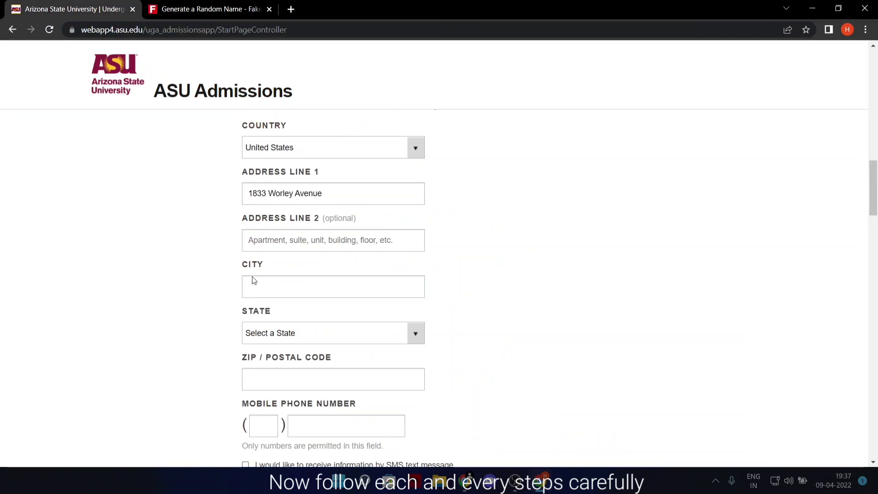
{"action": "scroll", "coordinate": [265, 256], "scroll_direction": "down", "scroll_amount": 2}
{"action": "left_click", "coordinate": [283, 233]}
{"action": "key", "text": "ctrl+v"}
{"action": "left_click_drag", "start_coordinate": [300, 228], "coordinate": [265, 321]}
{"action": "left_click", "coordinate": [325, 224]}
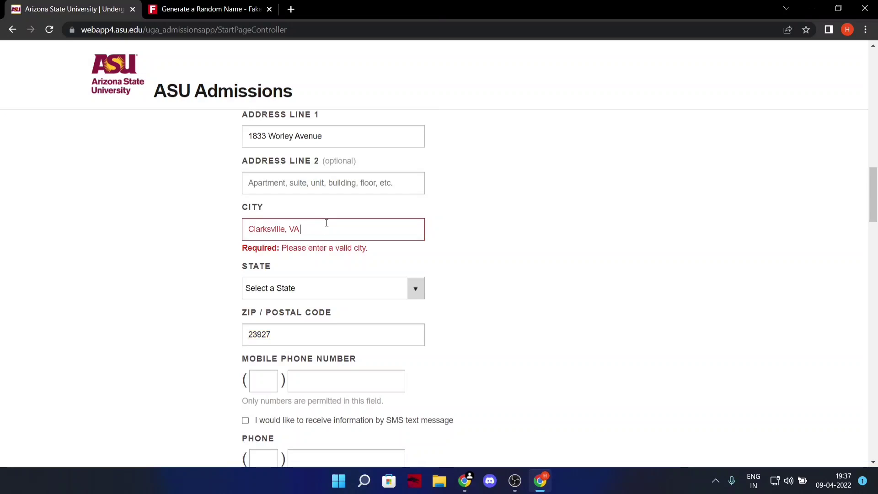
{"action": "key", "text": "BackSpace"}
{"action": "key", "text": "BackSpace"}
{"action": "key", "text": "BackSpace"}
{"action": "key", "text": "BackSpace"}
Choose Virginia as the state.
{"action": "left_click", "coordinate": [415, 275]}
{"action": "scroll", "coordinate": [293, 183], "scroll_direction": "down", "scroll_amount": 9}
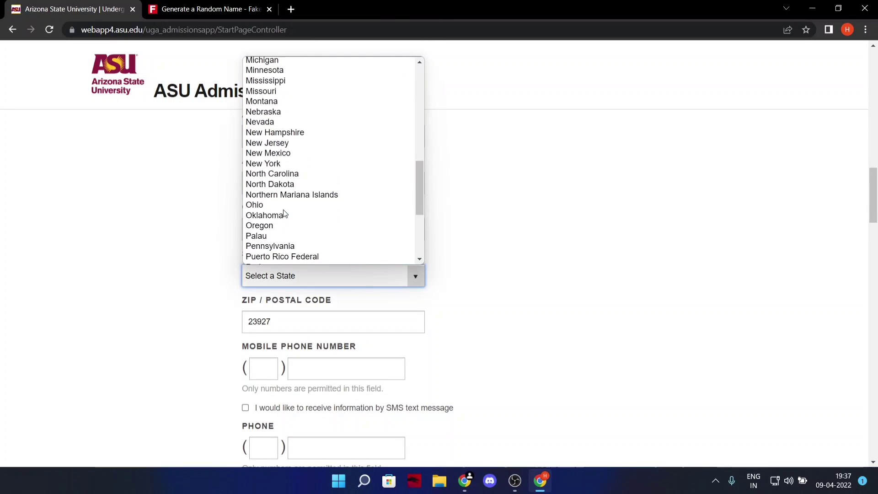
{"action": "left_click", "coordinate": [287, 217]}
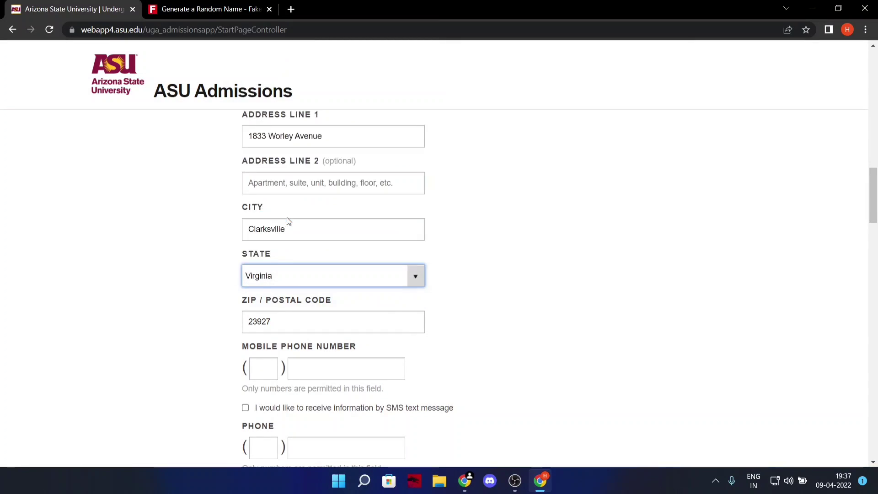
{"action": "scroll", "coordinate": [275, 251], "scroll_direction": "down", "scroll_amount": 1}
Select the generated phone number on the Fake Name Generator page.
{"action": "left_click", "coordinate": [260, 307]}
{"action": "left_click", "coordinate": [208, 9]}
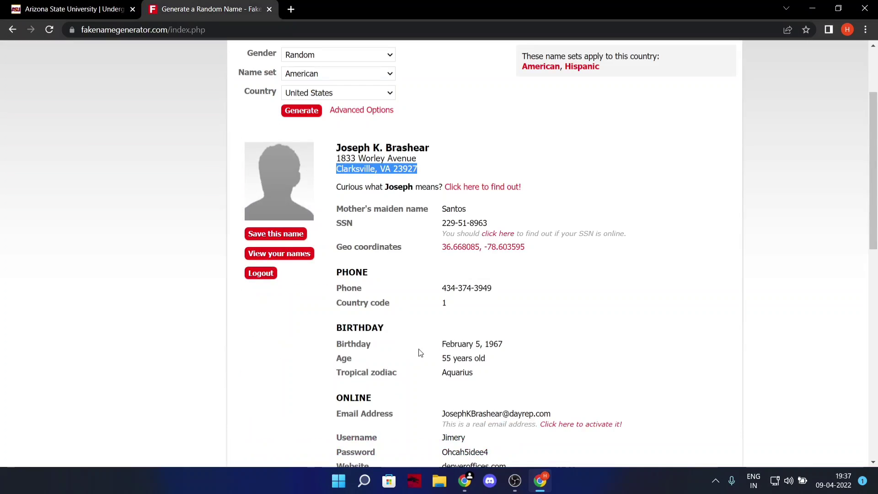
{"action": "scroll", "coordinate": [453, 225], "scroll_direction": "down", "scroll_amount": 1}
{"action": "left_click_drag", "start_coordinate": [442, 231], "coordinate": [509, 232]}
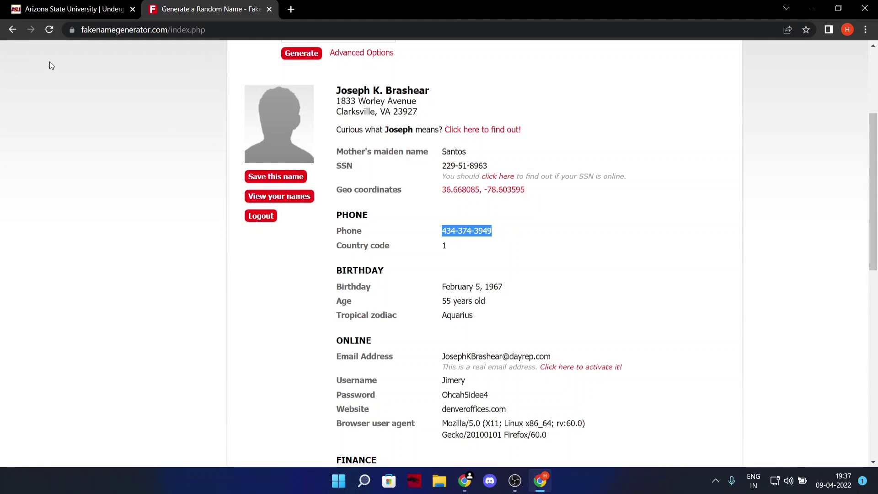
{"action": "left_click", "coordinate": [28, 7]}
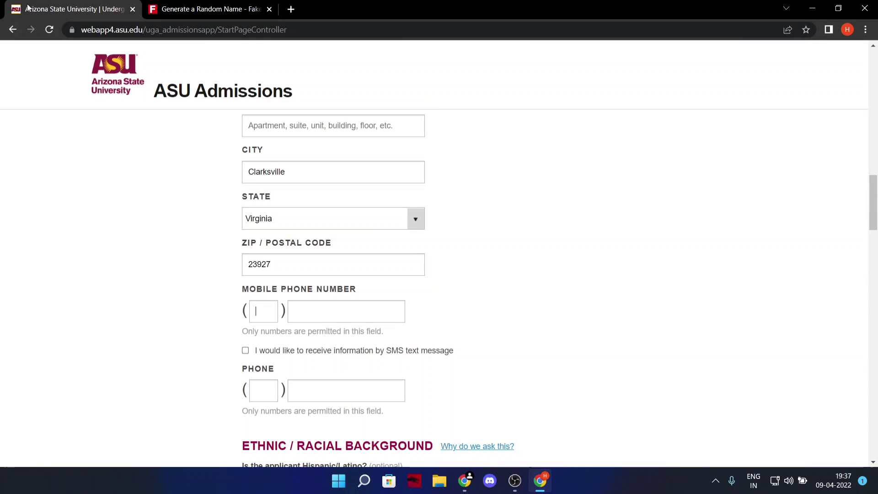
Enter the mobile phone area code and number, correcting the wrong area code.
{"action": "left_click", "coordinate": [267, 317]}
{"action": "type", "text": "212"}
{"action": "left_click", "coordinate": [365, 310]}
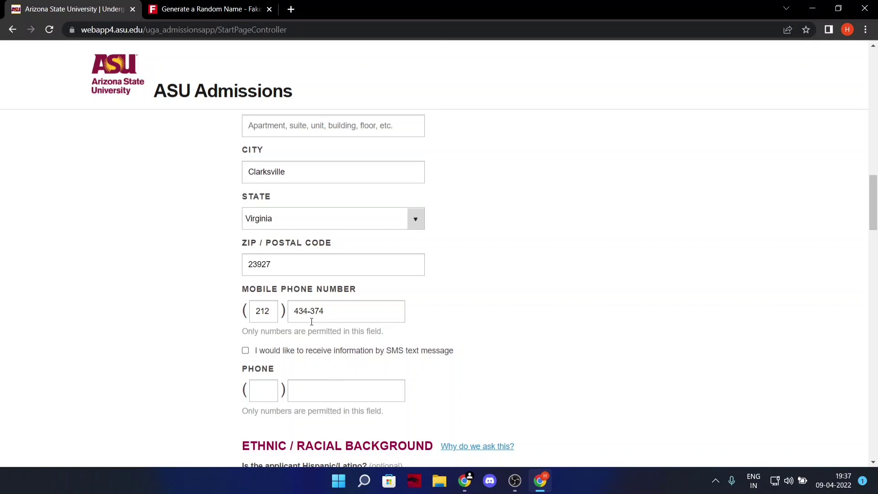
{"action": "left_click", "coordinate": [198, 9]}
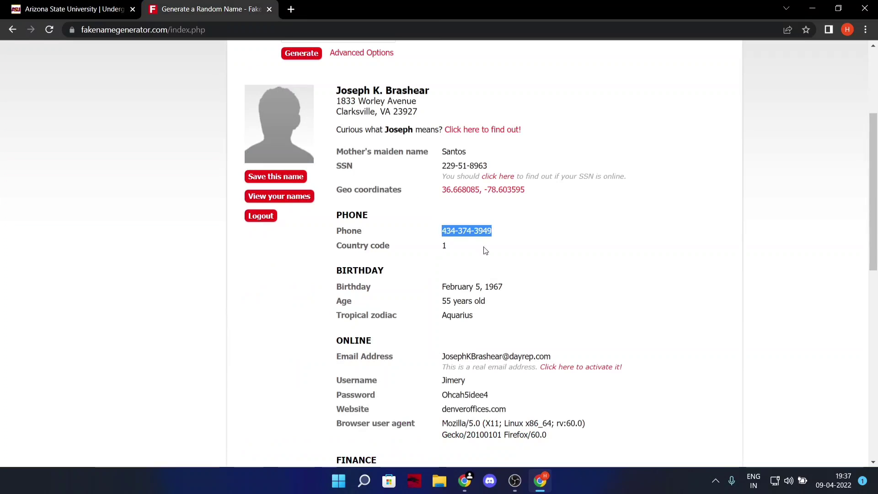
{"action": "left_click", "coordinate": [13, 8]}
{"action": "key", "text": "shift+Tab"}
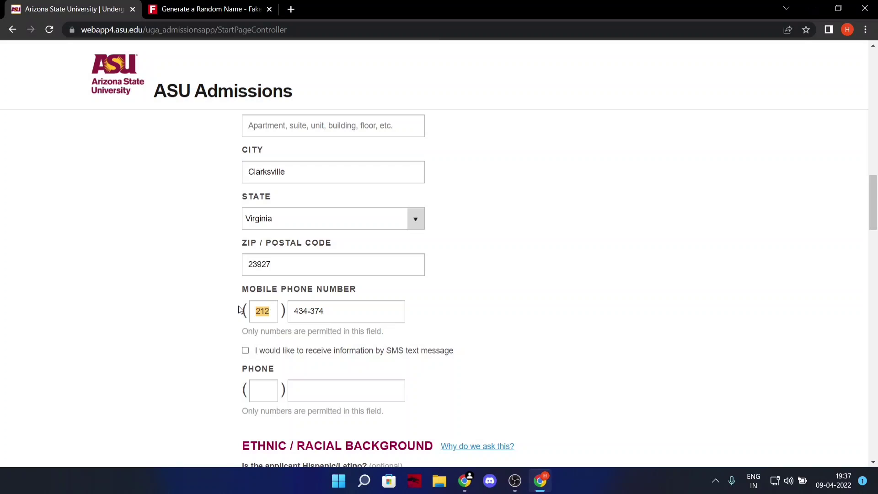
{"action": "key", "text": "BackSpace"}
{"action": "type", "text": "434"}
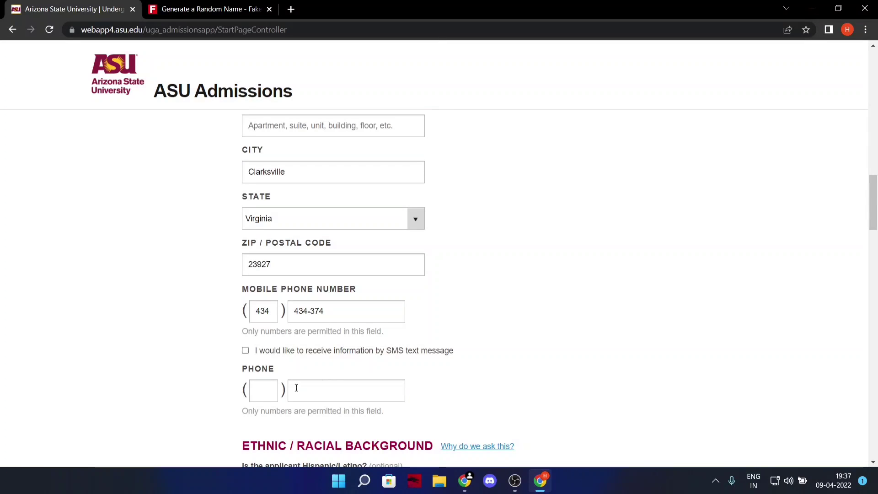
Enter the home phone area code and number, fixing a mistyped digit.
{"action": "left_click", "coordinate": [259, 389]}
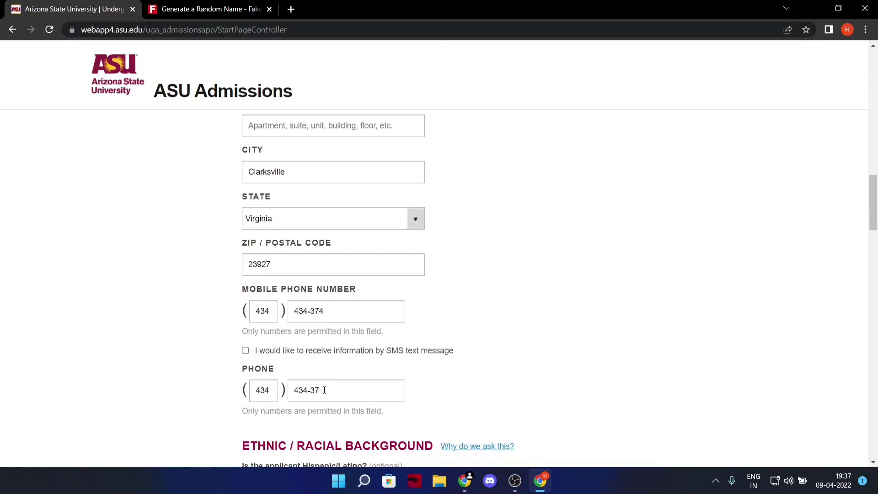
{"action": "key", "text": "BackSpace"}
{"action": "type", "text": "990"}
{"action": "scroll", "coordinate": [510, 335], "scroll_direction": "down", "scroll_amount": 2}
{"action": "left_click", "coordinate": [507, 334]}
Mark race as White and sex as Male.
{"action": "scroll", "coordinate": [243, 294], "scroll_direction": "down", "scroll_amount": 3}
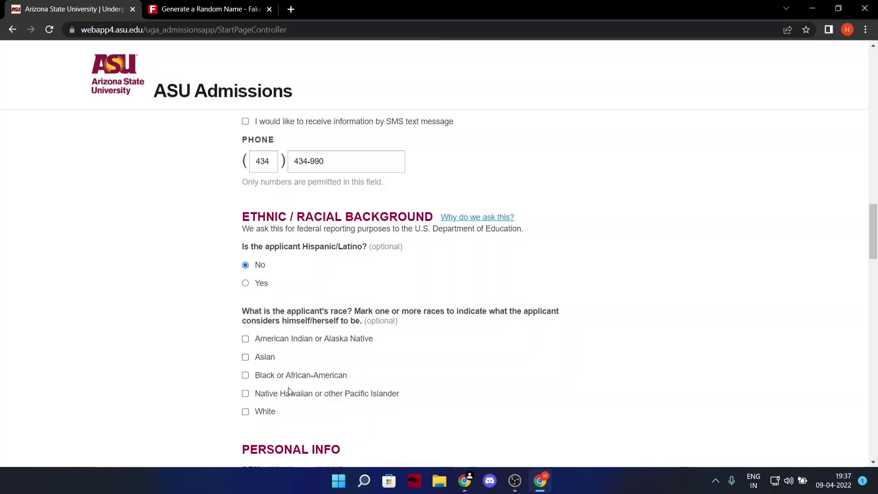
{"action": "scroll", "coordinate": [274, 380], "scroll_direction": "down", "scroll_amount": 1}
{"action": "left_click", "coordinate": [250, 355]}
{"action": "scroll", "coordinate": [383, 369], "scroll_direction": "down", "scroll_amount": 2}
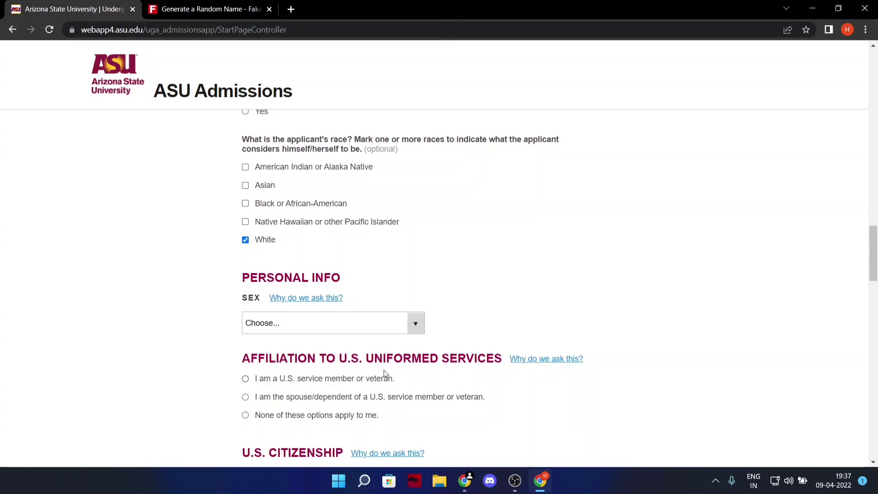
{"action": "left_click", "coordinate": [418, 326]}
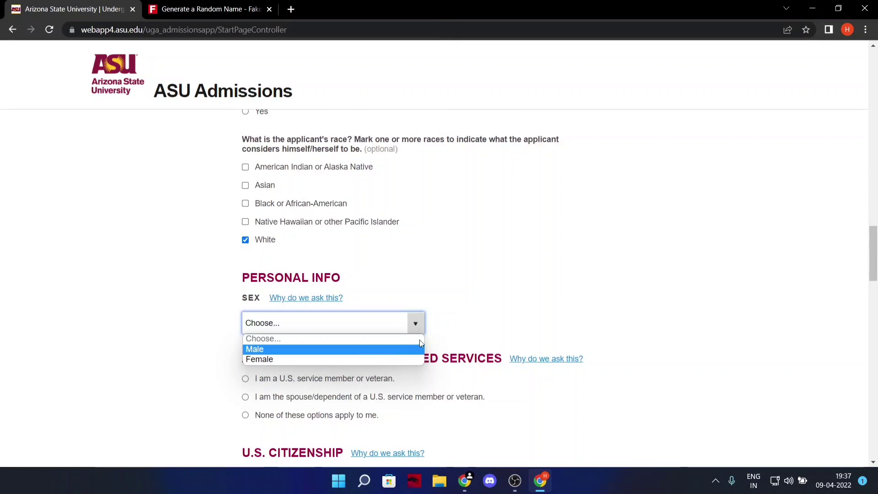
{"action": "left_click", "coordinate": [283, 350]}
Select 'None of these options apply to me' and 'I am a U.S. Citizen'.
{"action": "scroll", "coordinate": [309, 366], "scroll_direction": "down", "scroll_amount": 1}
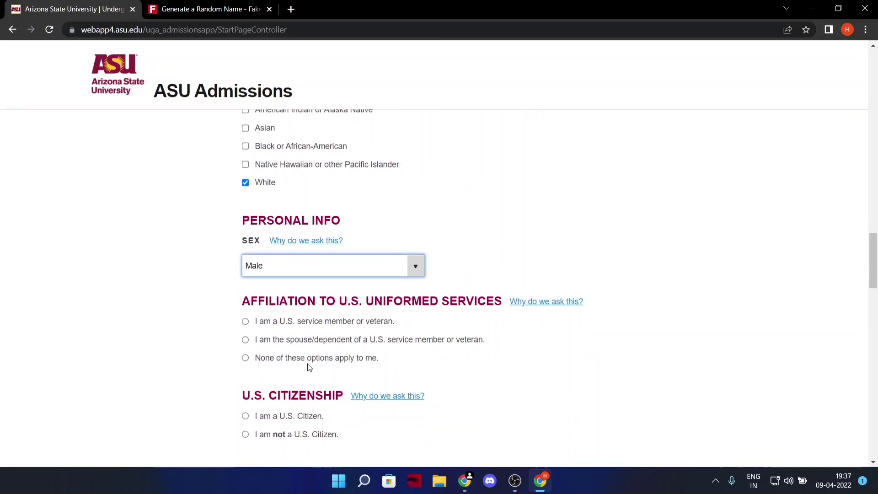
{"action": "left_click", "coordinate": [246, 358]}
{"action": "scroll", "coordinate": [247, 360], "scroll_direction": "down", "scroll_amount": 1}
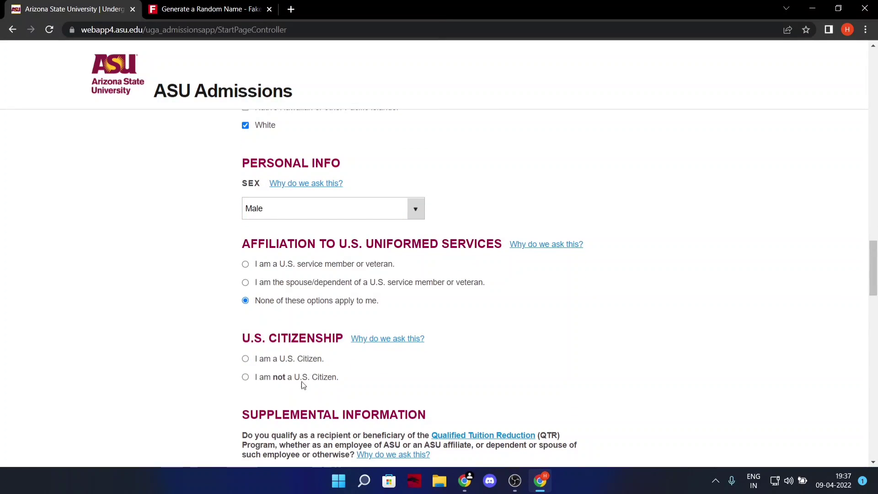
{"action": "left_click", "coordinate": [245, 358]}
{"action": "scroll", "coordinate": [248, 361], "scroll_direction": "down", "scroll_amount": 2}
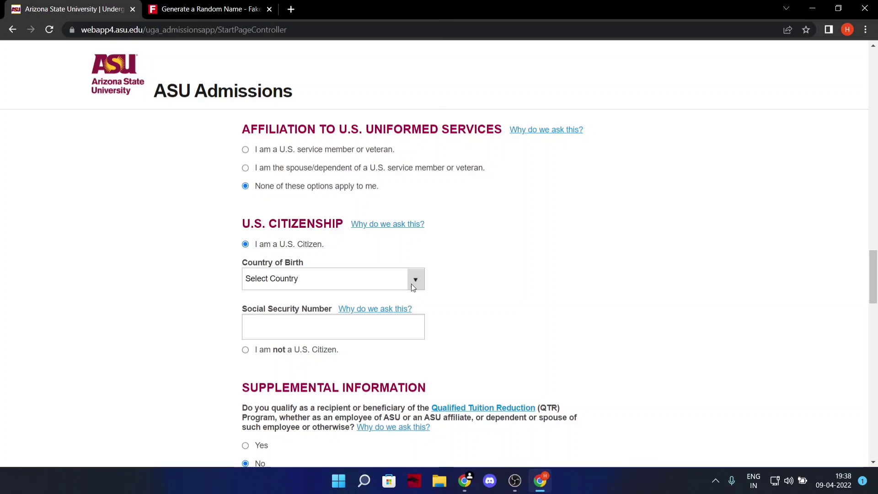
{"action": "left_click", "coordinate": [416, 276]}
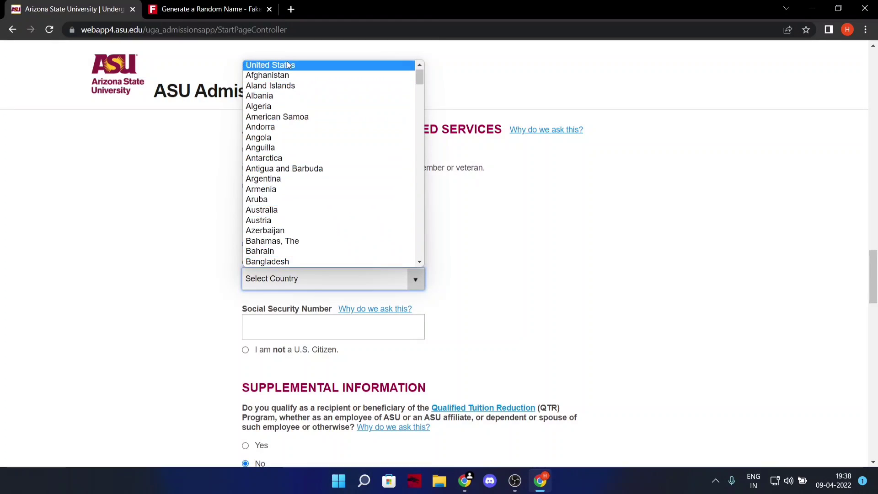
Set Country of Birth to United States and select the generated SSN.
{"action": "left_click", "coordinate": [290, 65]}
{"action": "left_click", "coordinate": [299, 334]}
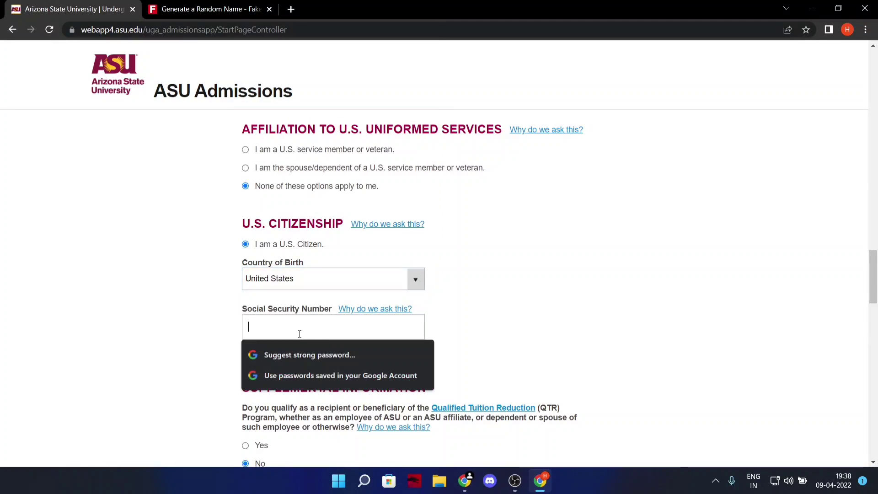
{"action": "left_click", "coordinate": [245, 6]}
{"action": "scroll", "coordinate": [486, 271], "scroll_direction": "down", "scroll_amount": 2}
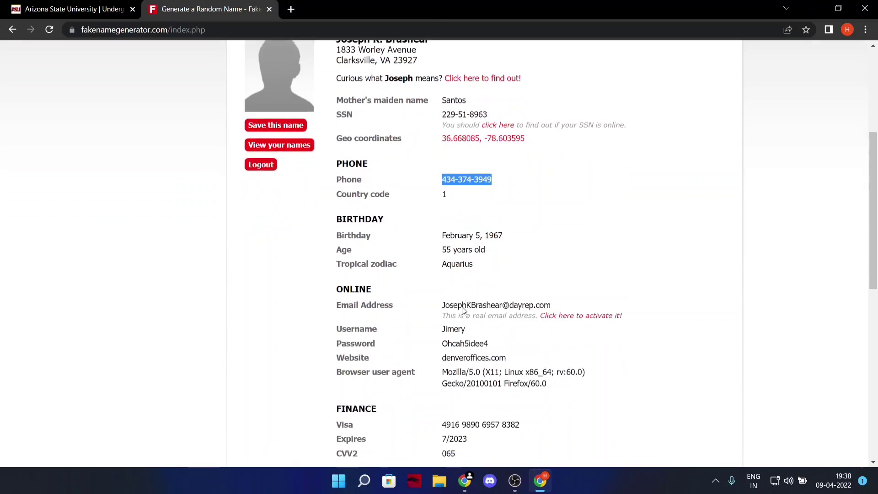
{"action": "scroll", "coordinate": [458, 341], "scroll_direction": "up", "scroll_amount": 3}
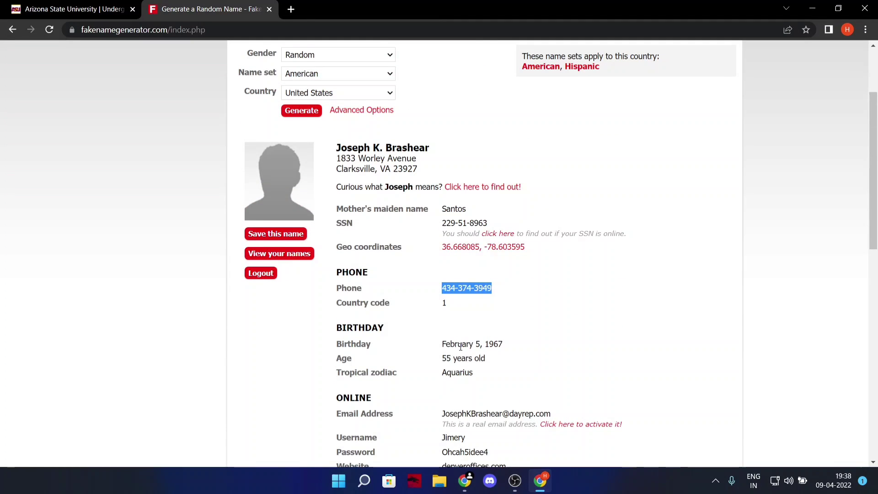
{"action": "left_click_drag", "start_coordinate": [443, 223], "coordinate": [516, 227]}
{"action": "key", "text": "ctrl+c"}
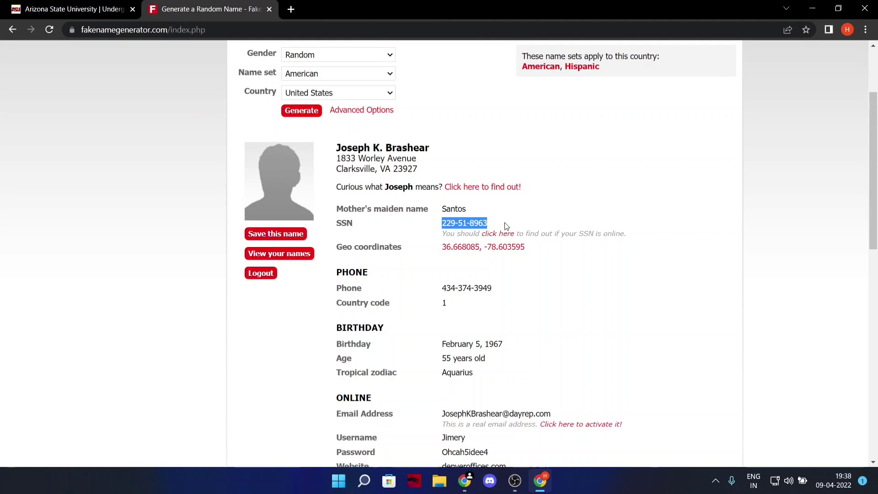
{"action": "left_click", "coordinate": [99, 11]}
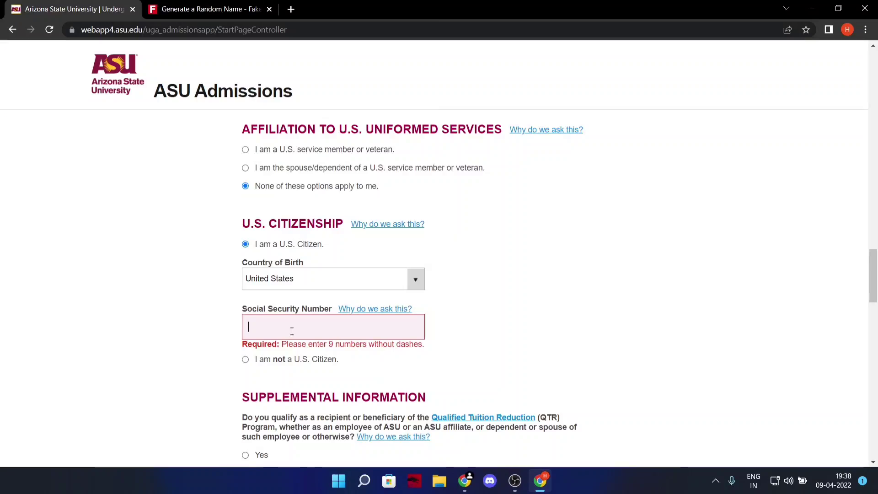
Strip the dashes from the SSN in a scratch tab's address bar and cut it.
{"action": "left_click", "coordinate": [289, 9]}
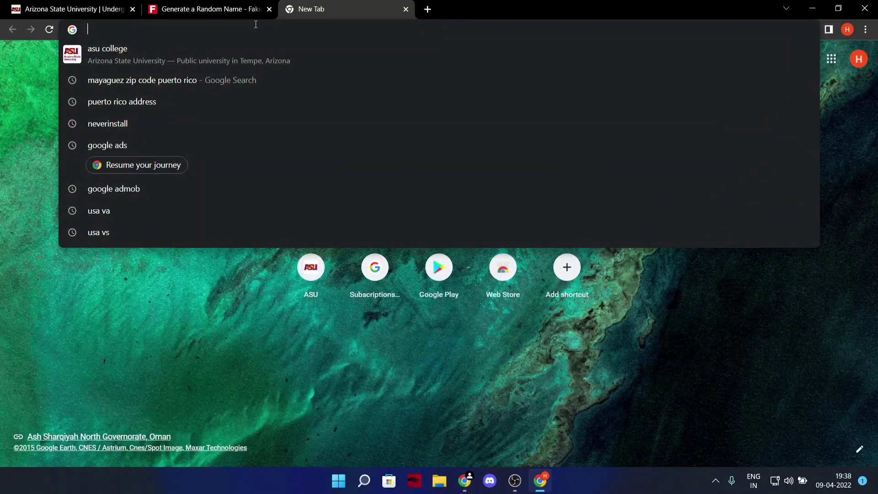
{"action": "key", "text": "ctrl+v"}
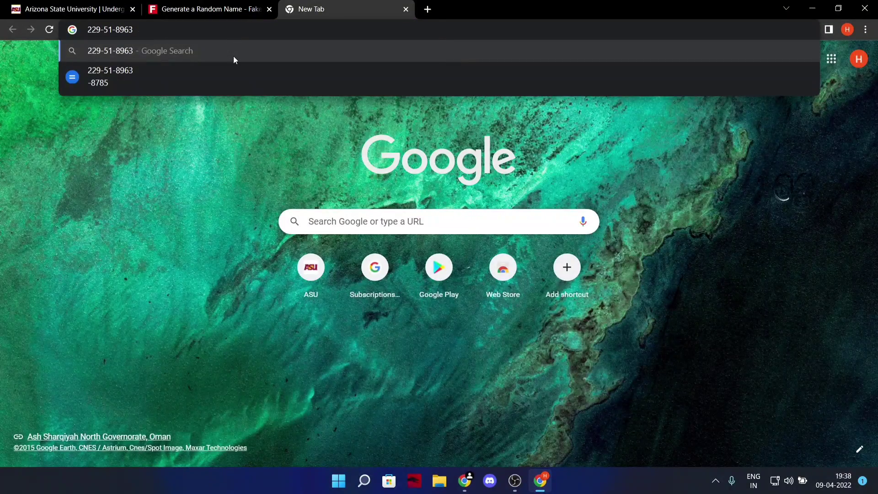
{"action": "key", "text": "Left"}
{"action": "key", "text": "BackSpace"}
{"action": "key", "text": "Left"}
{"action": "key", "text": "Left"}
{"action": "key", "text": "BackSpace"}
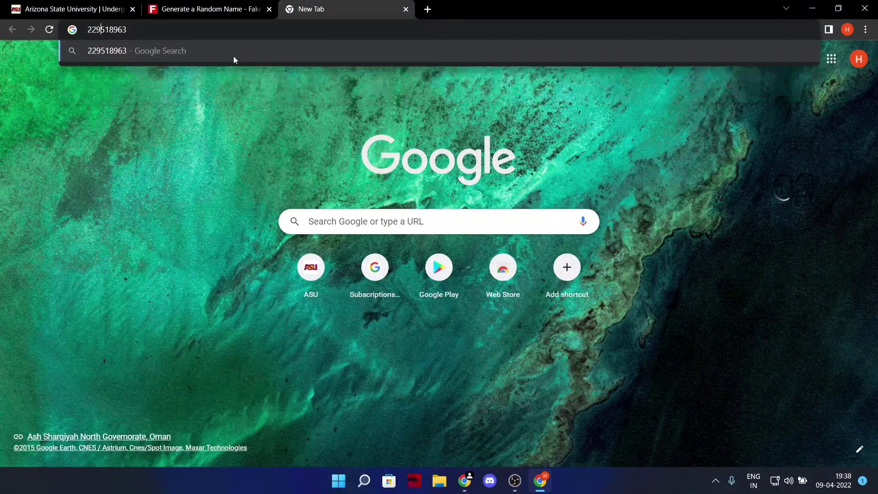
{"action": "key", "text": "ctrl+a"}
{"action": "key", "text": "ctrl+x"}
Paste the SSN and mark the applicant as never affiliated with Arizona State University.
{"action": "key", "text": "ctrl+1"}
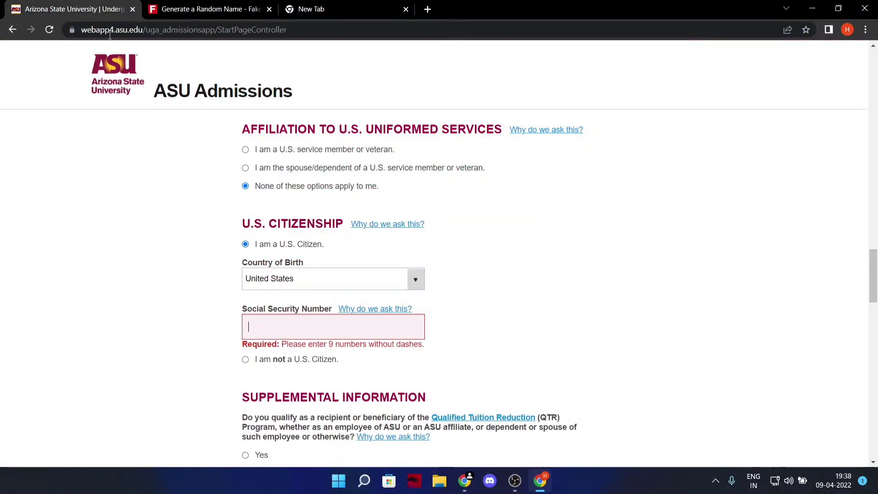
{"action": "key", "text": "ctrl+v"}
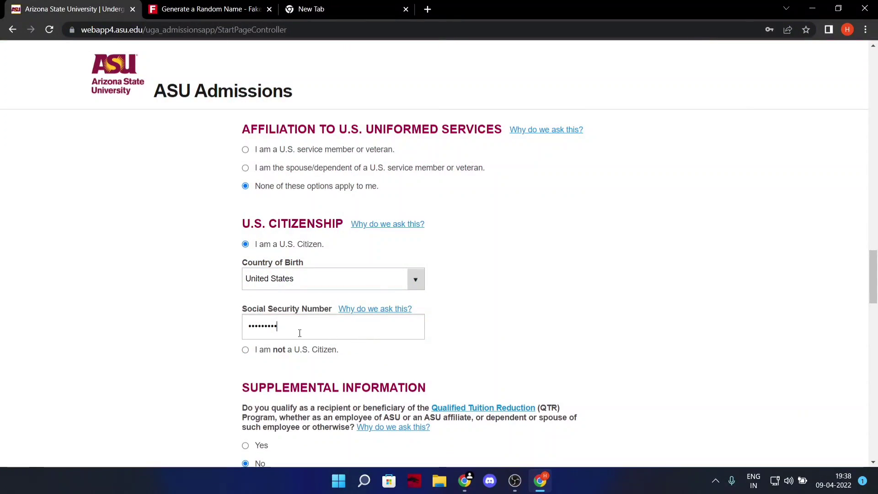
{"action": "scroll", "coordinate": [299, 332], "scroll_direction": "down", "scroll_amount": 4}
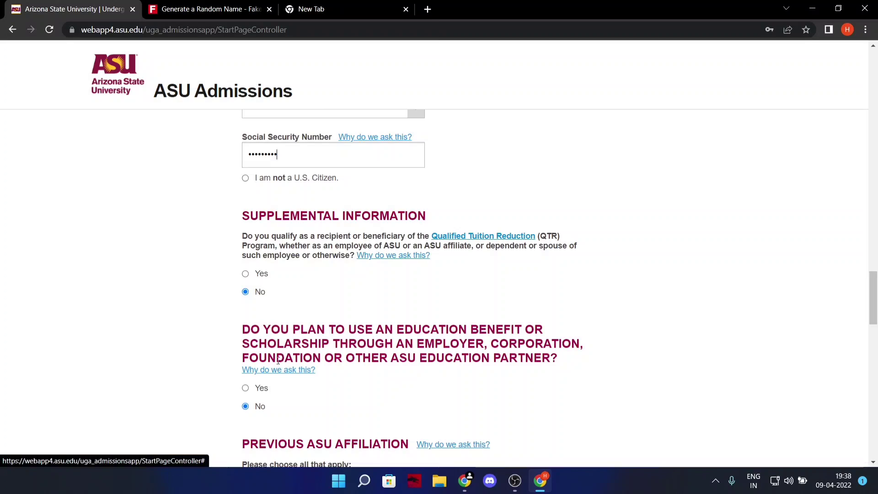
{"action": "scroll", "coordinate": [278, 361], "scroll_direction": "down", "scroll_amount": 5}
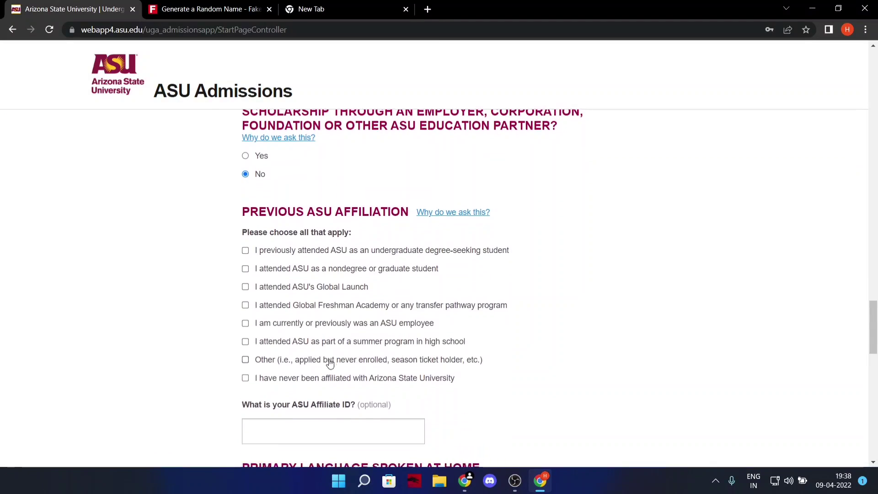
{"action": "scroll", "coordinate": [320, 361], "scroll_direction": "down", "scroll_amount": 1}
{"action": "left_click", "coordinate": [245, 322]}
{"action": "scroll", "coordinate": [285, 352], "scroll_direction": "down", "scroll_amount": 2}
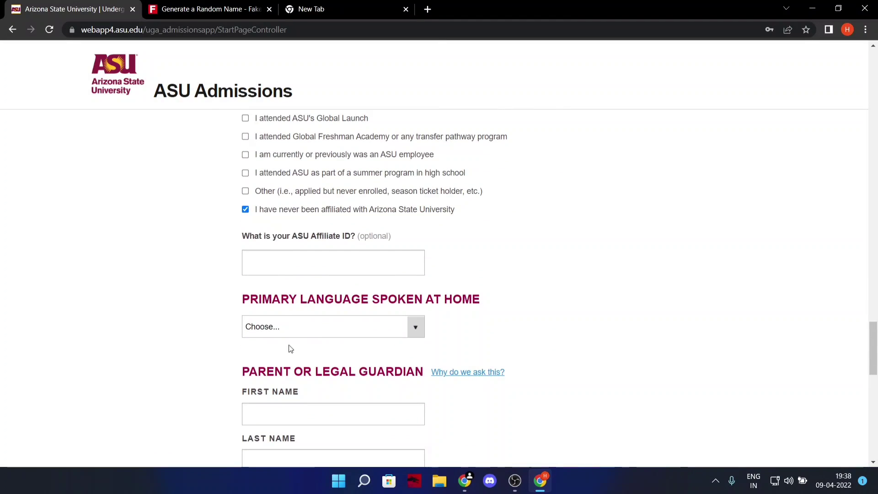
{"action": "left_click", "coordinate": [280, 264]}
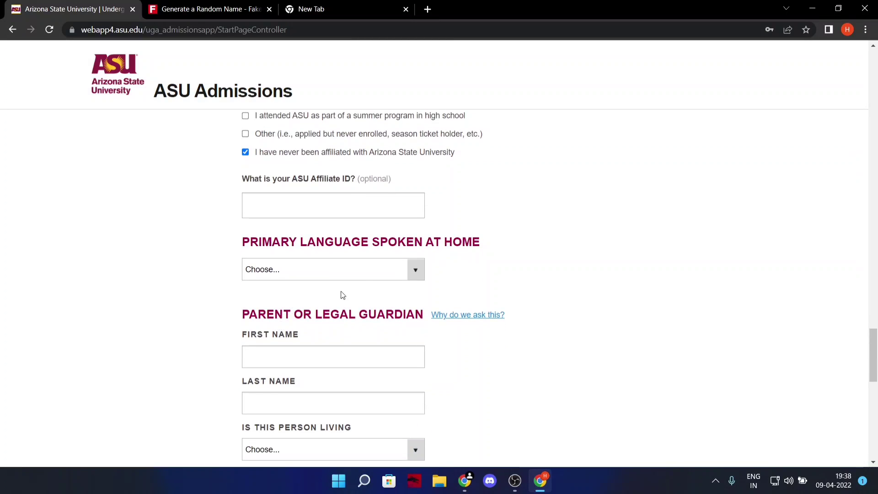
Choose English as the home language, enter the parent's name, and mark them as living.
{"action": "left_click", "coordinate": [413, 270]}
{"action": "scroll", "coordinate": [259, 81], "scroll_direction": "down", "scroll_amount": 1}
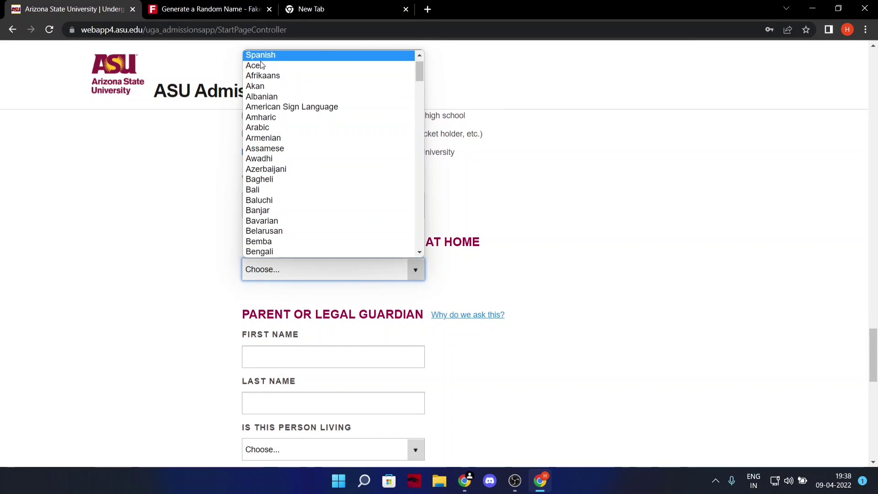
{"action": "left_click", "coordinate": [262, 63]}
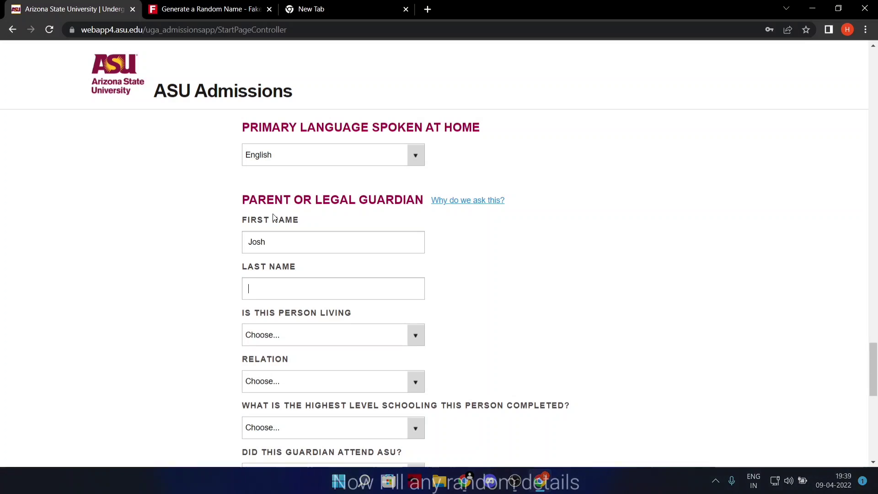
{"action": "type", "text": "Buttler"}
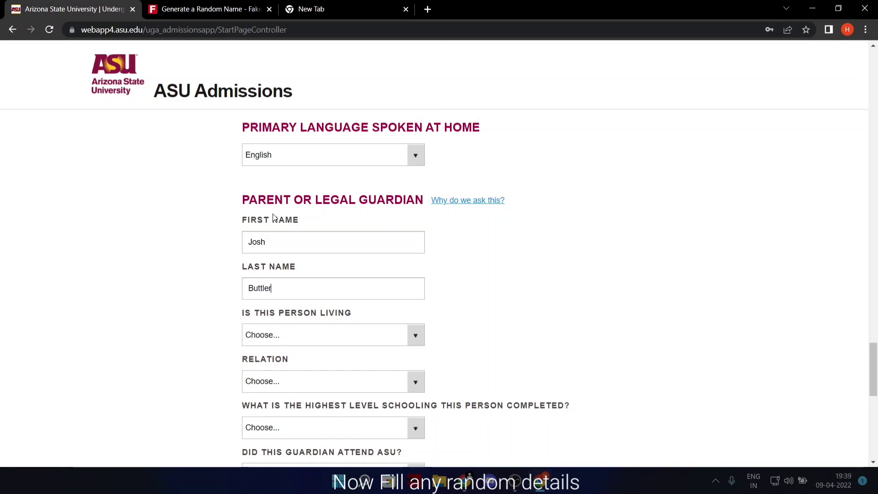
{"action": "scroll", "coordinate": [272, 213], "scroll_direction": "down", "scroll_amount": 2}
{"action": "left_click", "coordinate": [334, 224]}
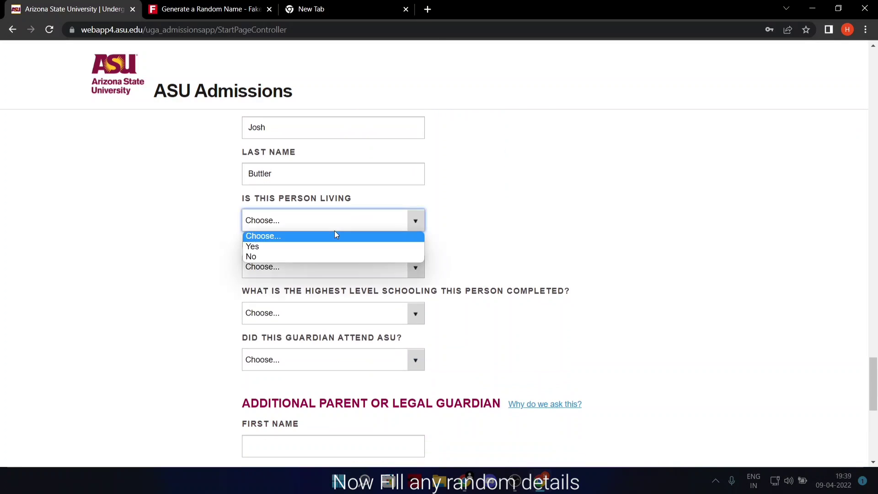
{"action": "left_click", "coordinate": [289, 246]}
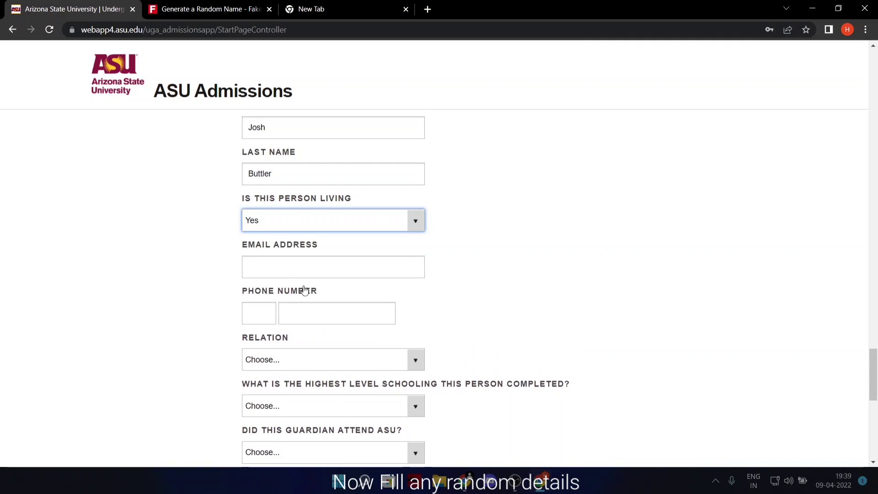
{"action": "left_click", "coordinate": [294, 268]}
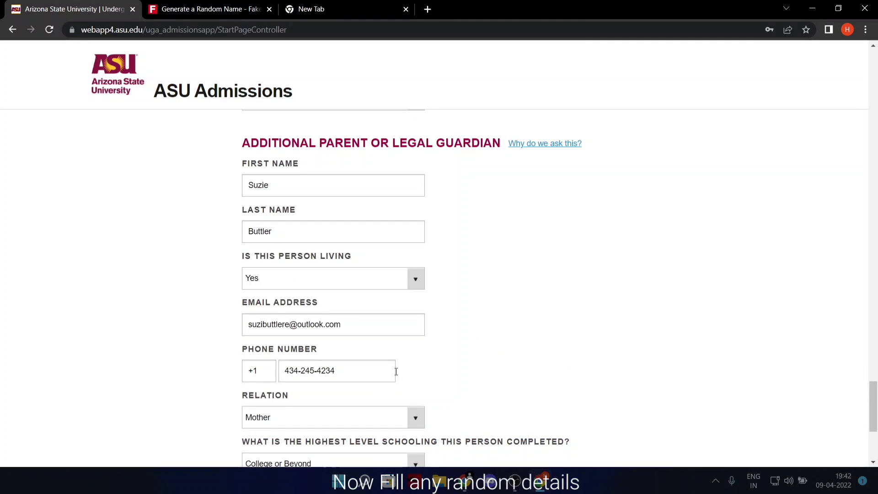
Save the personal information page and submit the unverified home address unchanged.
{"action": "scroll", "coordinate": [398, 369], "scroll_direction": "down", "scroll_amount": 4}
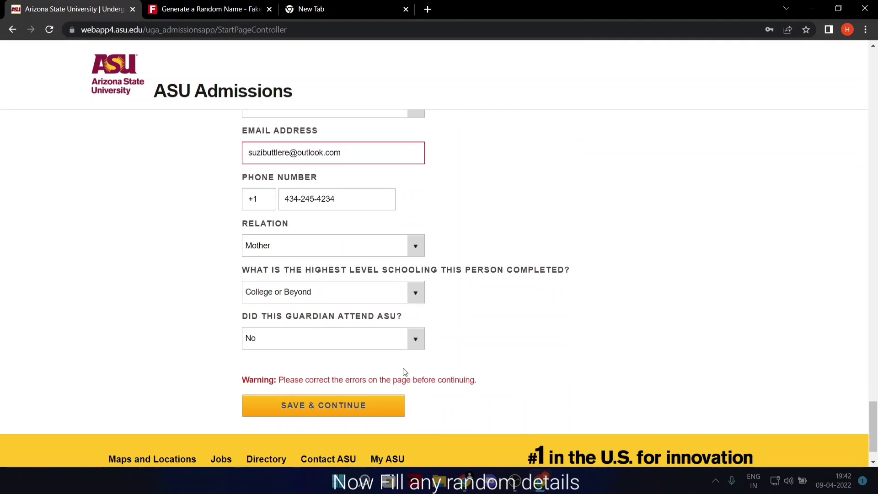
{"action": "left_click", "coordinate": [340, 403]}
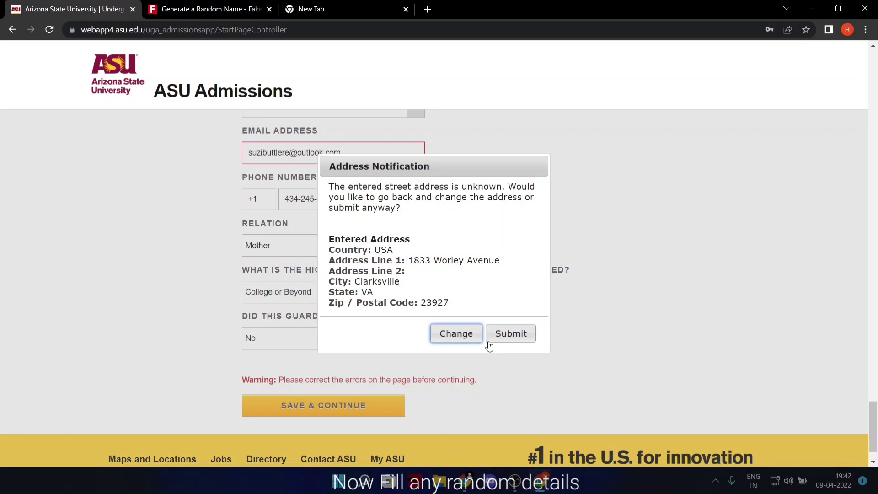
{"action": "left_click", "coordinate": [525, 339]}
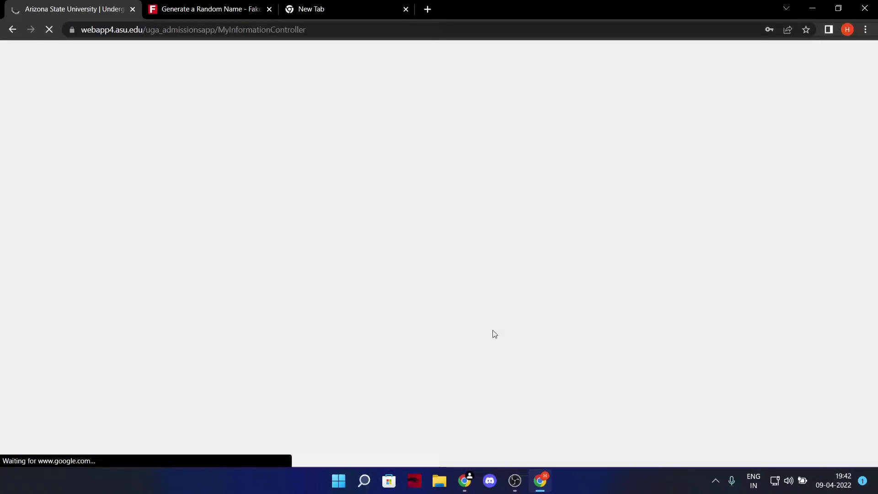
Set the high school location to Altadena, California, United States.
{"action": "scroll", "coordinate": [383, 344], "scroll_direction": "down", "scroll_amount": 1}
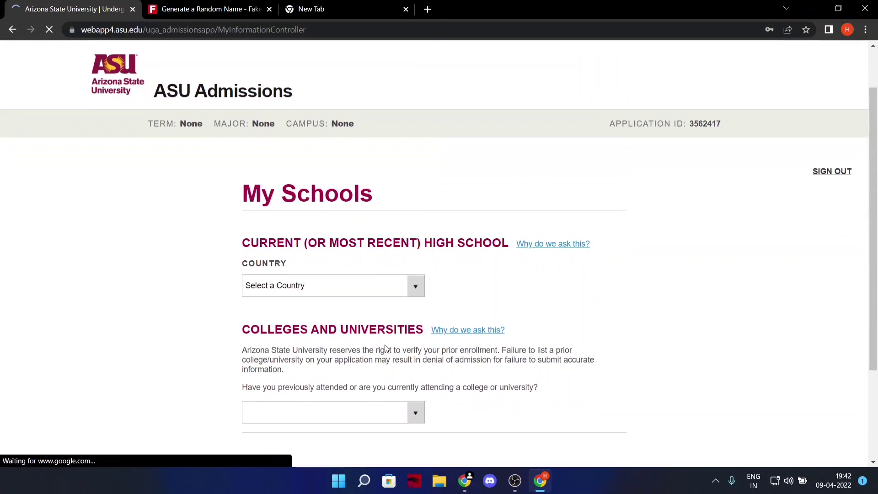
{"action": "left_click", "coordinate": [419, 341]}
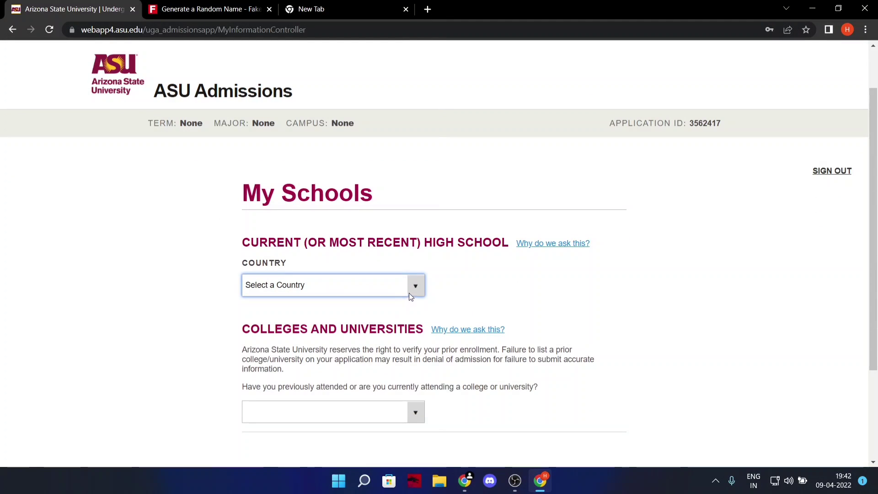
{"action": "left_click", "coordinate": [410, 296]}
{"action": "left_click", "coordinate": [275, 71]}
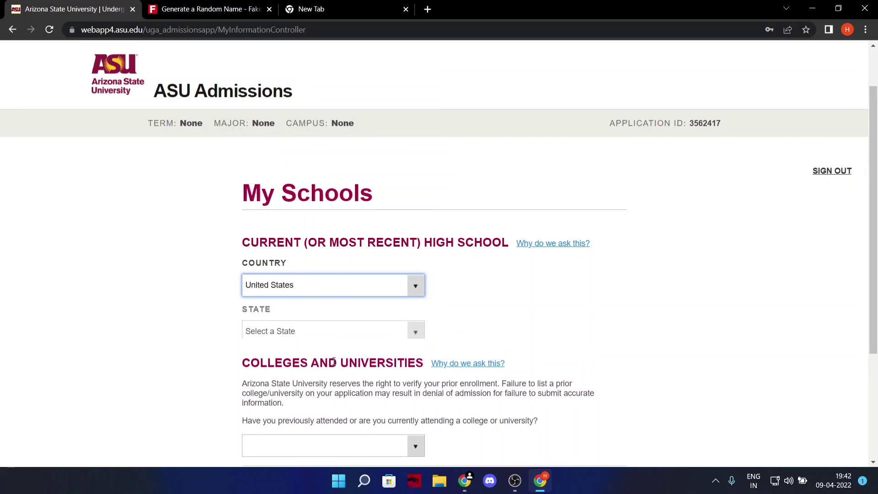
{"action": "scroll", "coordinate": [333, 362], "scroll_direction": "down", "scroll_amount": 3}
{"action": "left_click", "coordinate": [403, 217]}
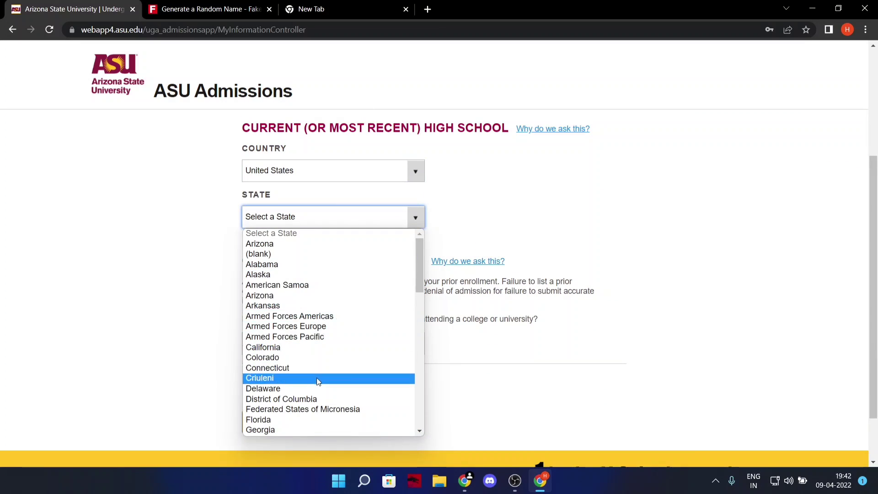
{"action": "scroll", "coordinate": [305, 398], "scroll_direction": "down", "scroll_amount": 5}
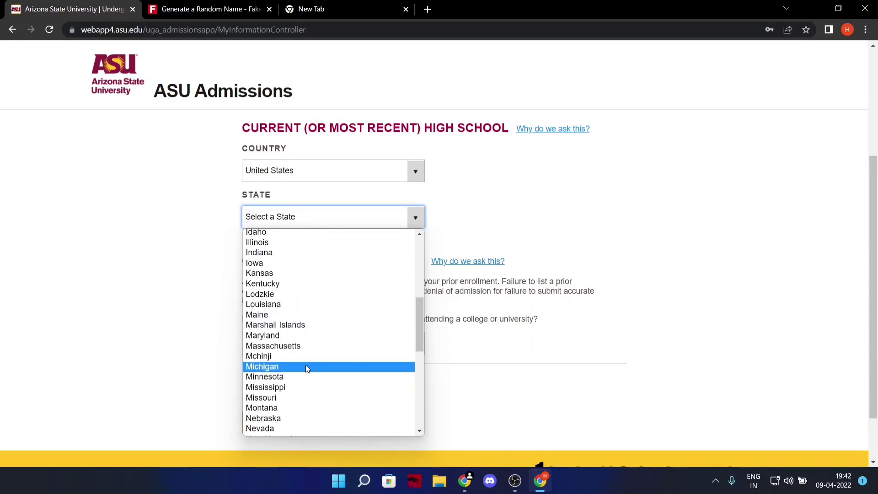
{"action": "scroll", "coordinate": [305, 365], "scroll_direction": "up", "scroll_amount": 5}
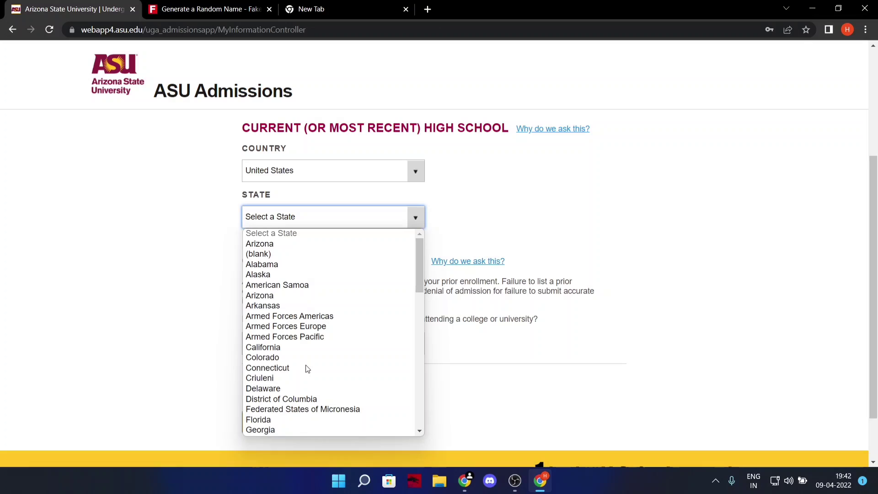
{"action": "left_click", "coordinate": [282, 347]}
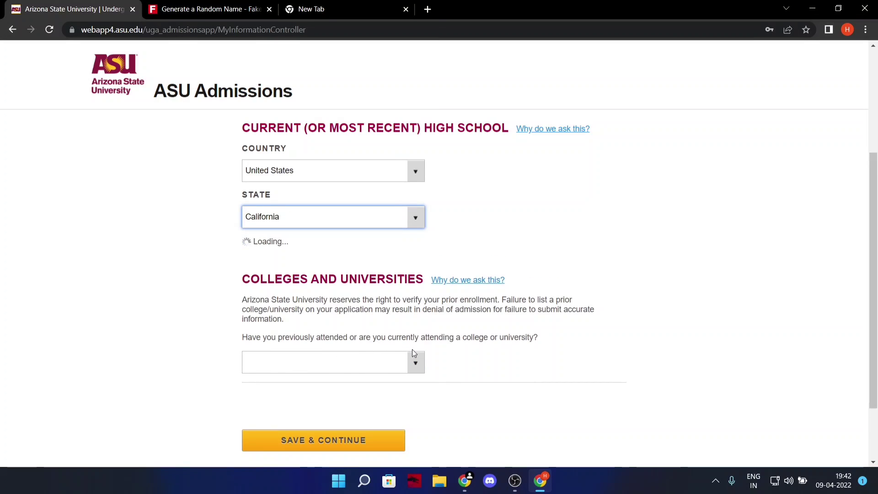
{"action": "left_click", "coordinate": [414, 267]}
{"action": "scroll", "coordinate": [327, 206], "scroll_direction": "down", "scroll_amount": 1}
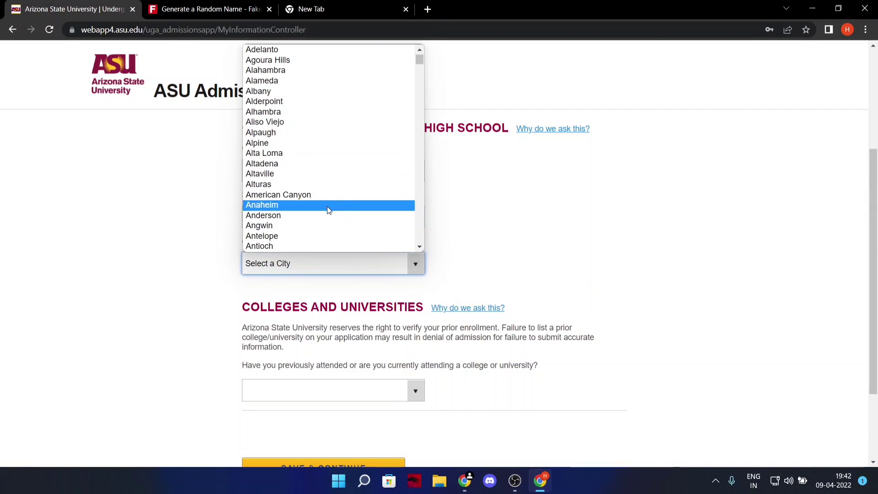
{"action": "left_click", "coordinate": [295, 163]}
Choose GED graduating January 2021, declare no prior college attendance, and save.
{"action": "scroll", "coordinate": [378, 352], "scroll_direction": "down", "scroll_amount": 3}
{"action": "left_click", "coordinate": [417, 195]}
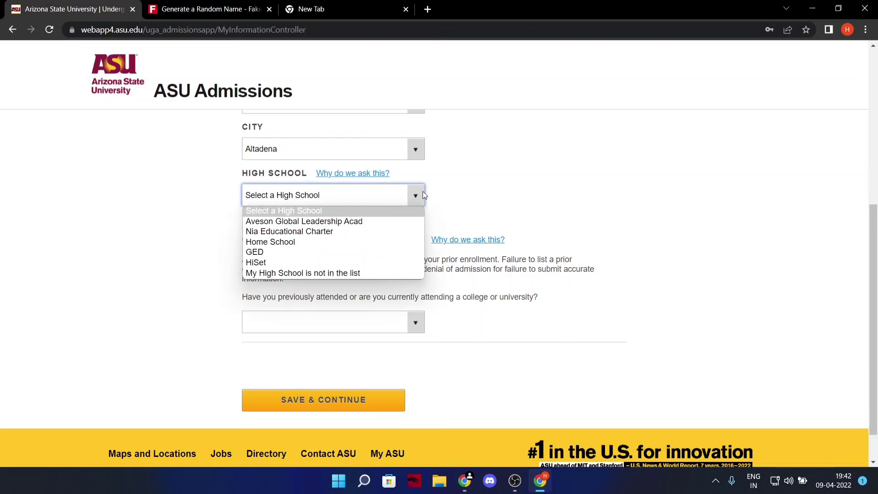
{"action": "left_click", "coordinate": [295, 253]}
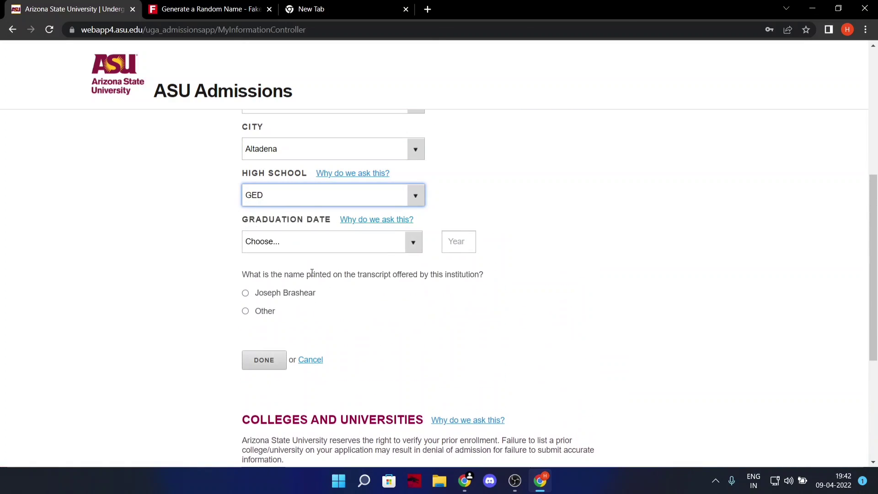
{"action": "left_click", "coordinate": [414, 245]}
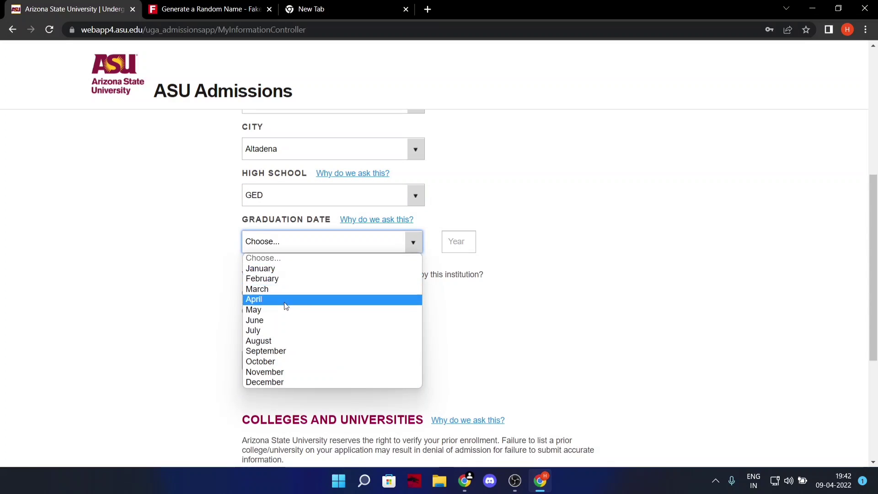
{"action": "left_click", "coordinate": [286, 273]}
{"action": "left_click", "coordinate": [449, 242]}
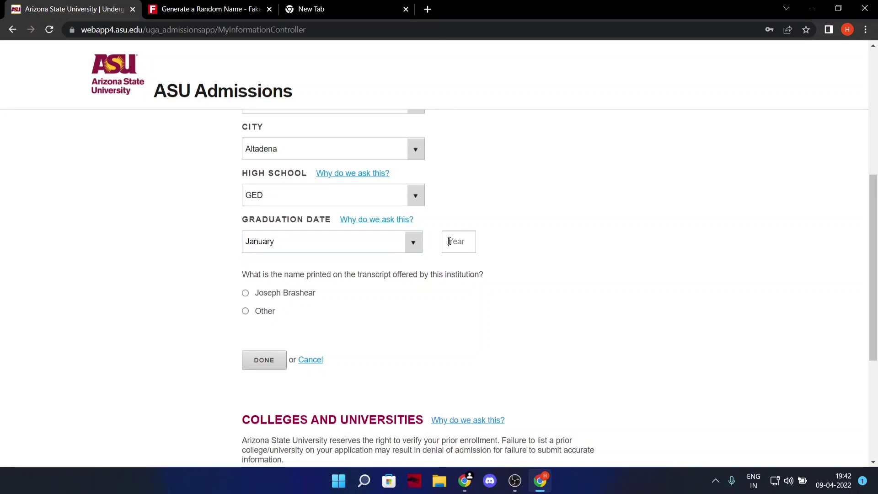
{"action": "type", "text": "2021"}
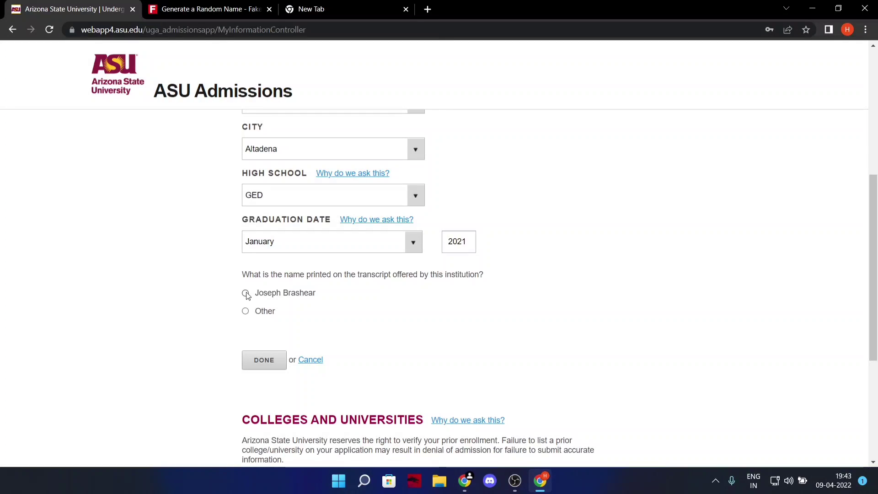
{"action": "scroll", "coordinate": [407, 327], "scroll_direction": "down", "scroll_amount": 1}
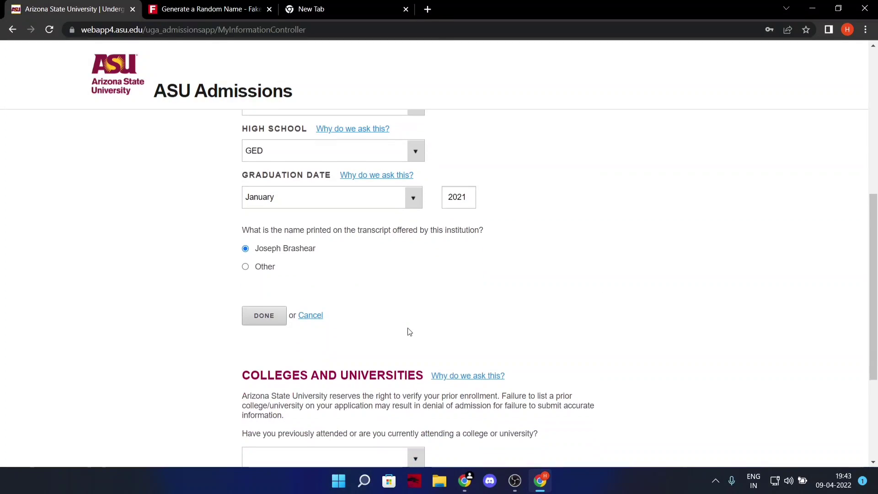
{"action": "left_click", "coordinate": [270, 307]}
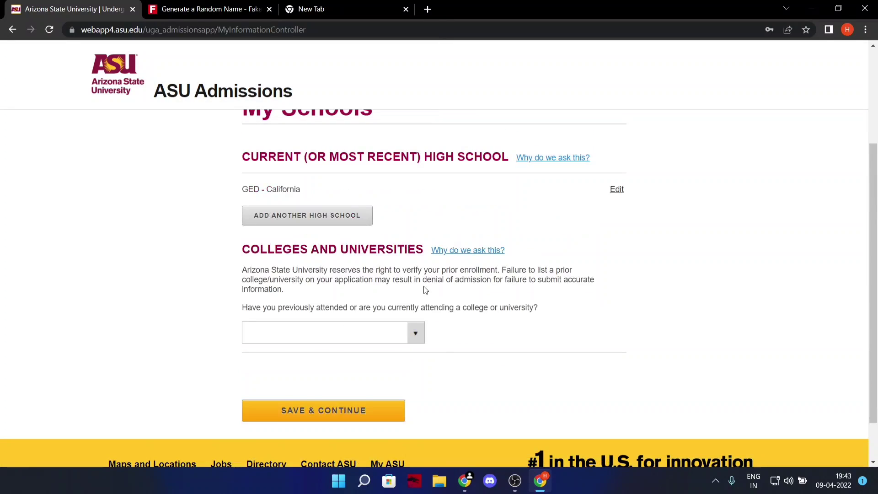
{"action": "left_click", "coordinate": [414, 333]}
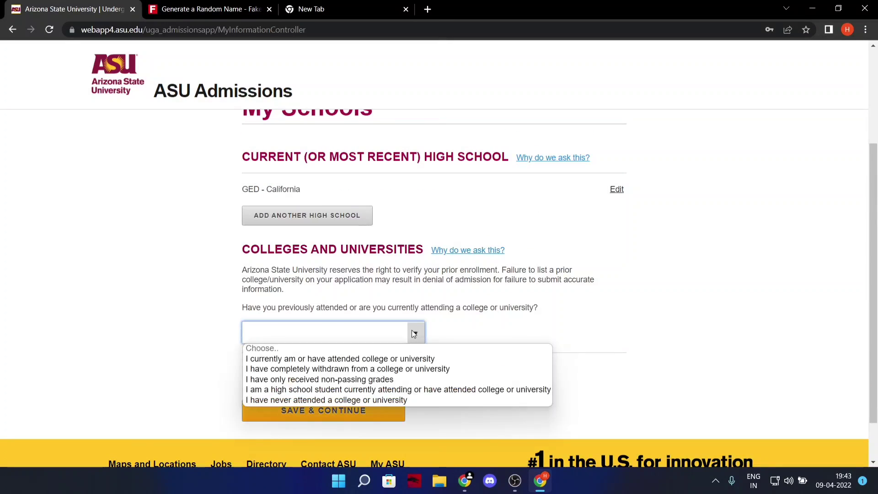
{"action": "left_click", "coordinate": [303, 399]}
{"action": "left_click", "coordinate": [363, 413]}
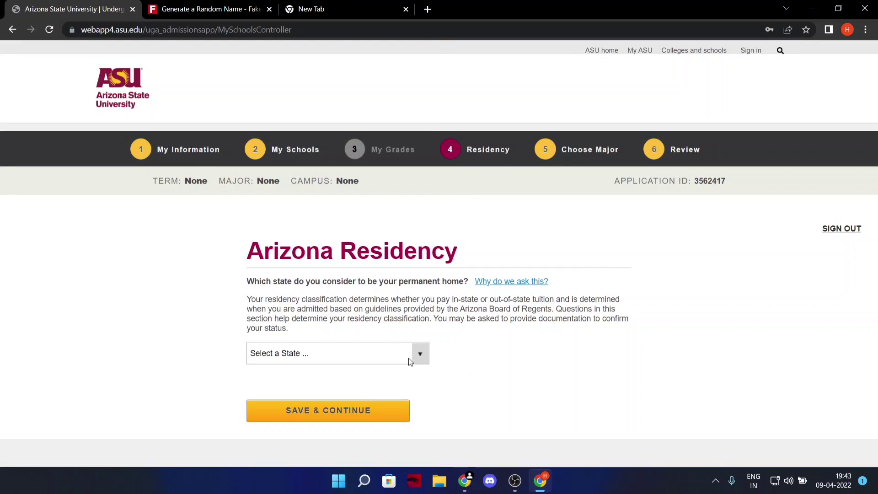
Set both the permanent home state and the parents' state to California and save.
{"action": "left_click", "coordinate": [415, 313]}
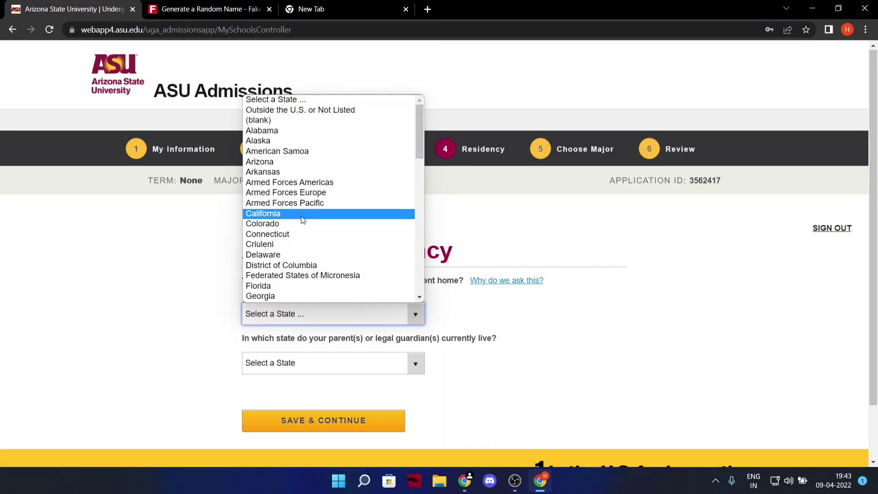
{"action": "left_click", "coordinate": [301, 214]}
{"action": "scroll", "coordinate": [302, 220], "scroll_direction": "down", "scroll_amount": 2}
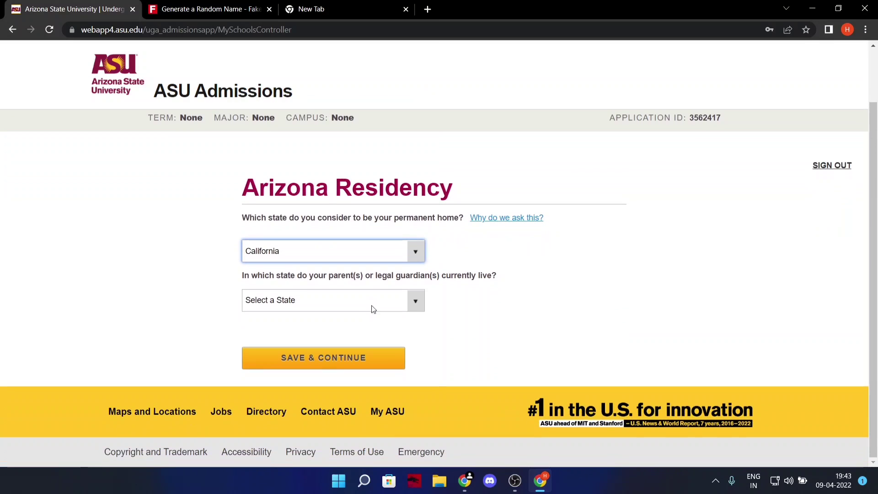
{"action": "left_click", "coordinate": [413, 302]}
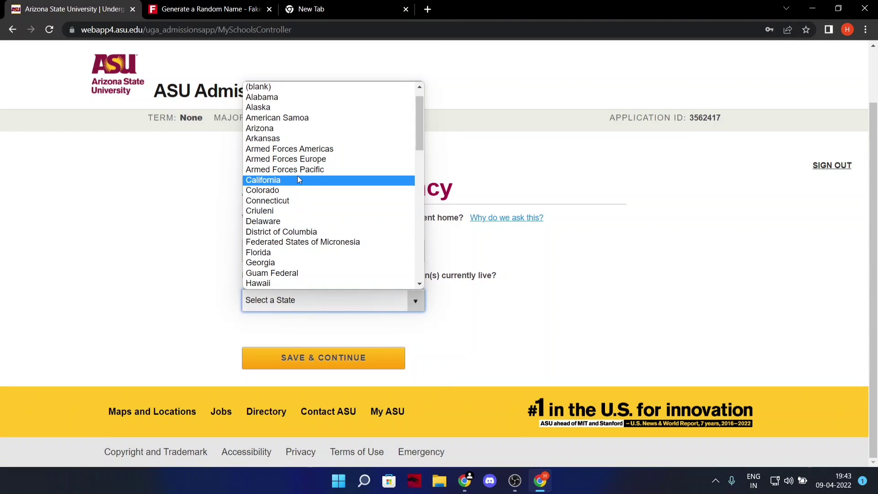
{"action": "left_click", "coordinate": [297, 176]}
{"action": "left_click", "coordinate": [329, 355]}
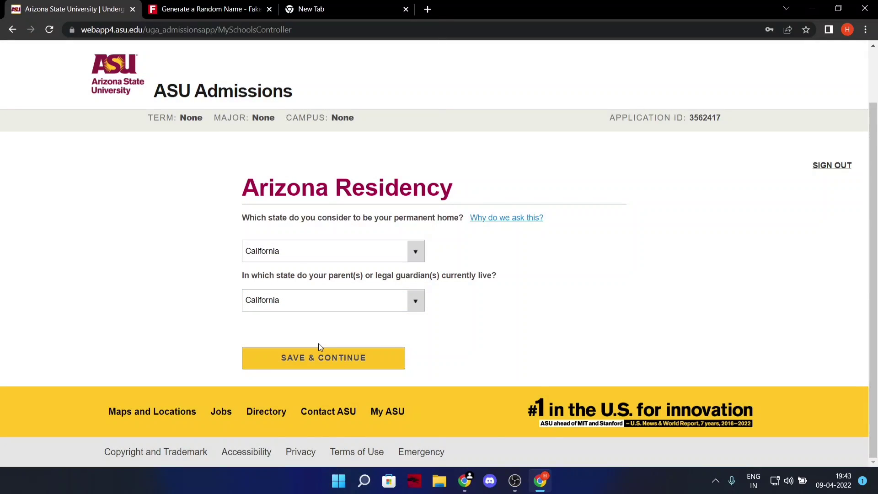
{"action": "scroll", "coordinate": [416, 355], "scroll_direction": "down", "scroll_amount": 4}
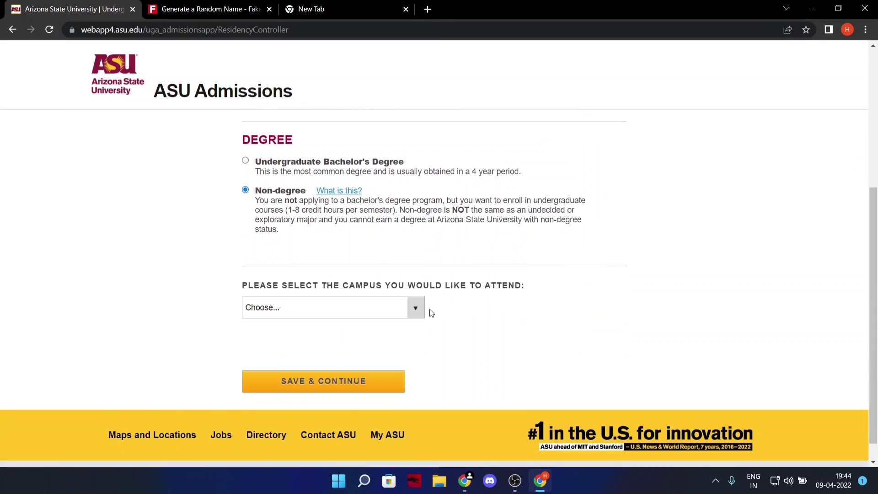
Choose the Polytechnic campus and the 2022 Summer (Session C) term, then save.
{"action": "left_click", "coordinate": [418, 306]}
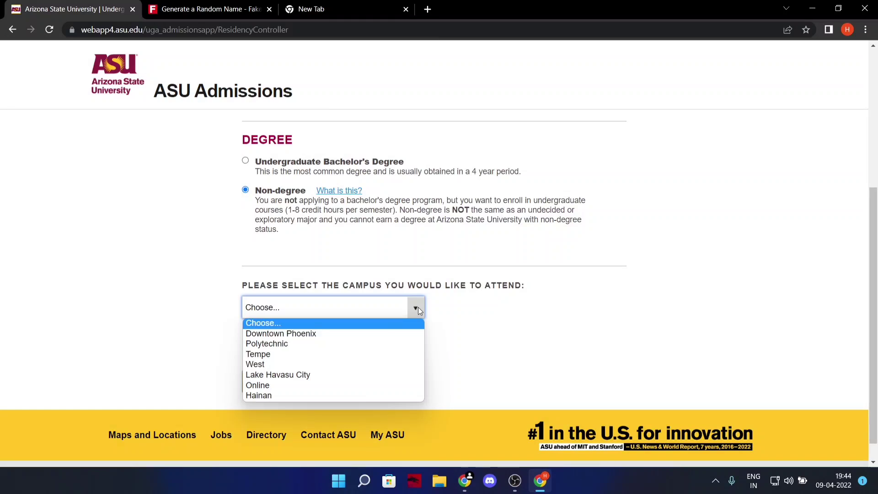
{"action": "left_click", "coordinate": [292, 344]}
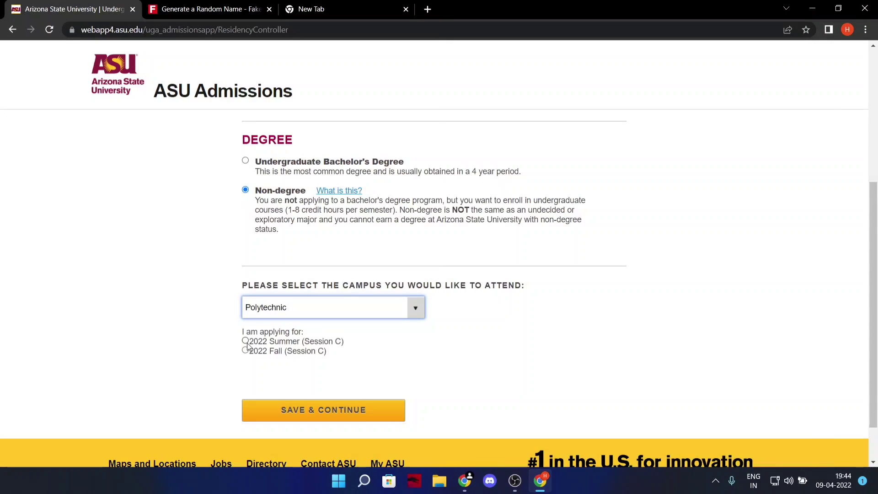
{"action": "left_click", "coordinate": [245, 341]}
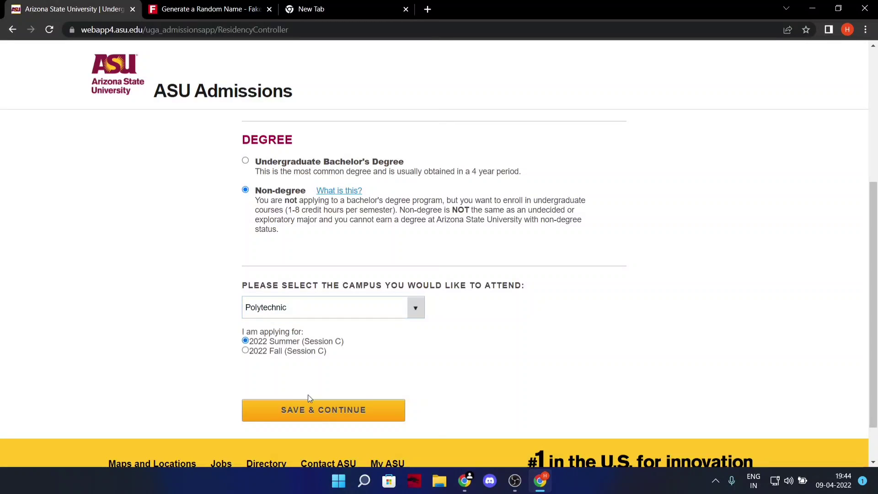
{"action": "left_click", "coordinate": [329, 411]}
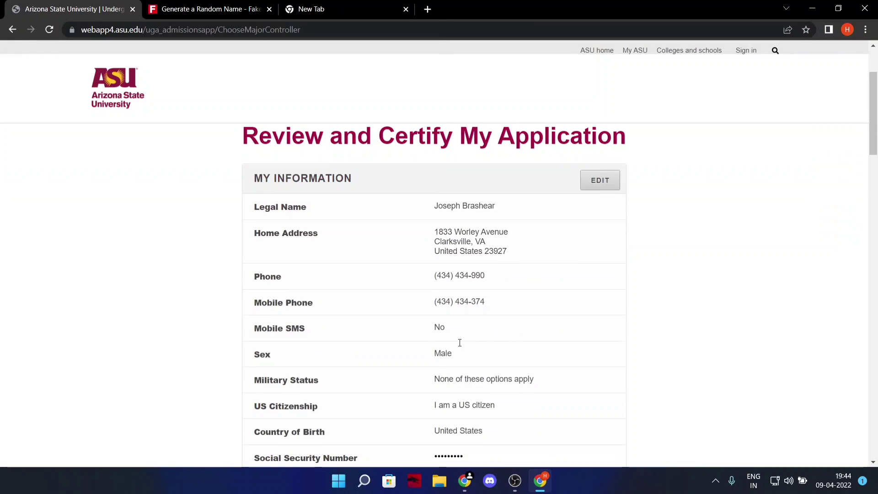
{"action": "scroll", "coordinate": [457, 346], "scroll_direction": "down", "scroll_amount": 15}
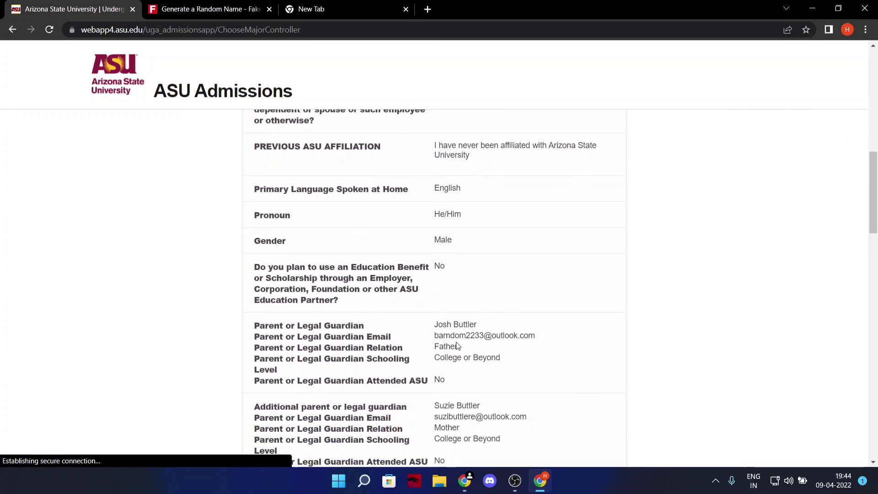
Certify the application information, pass the reCAPTCHA check, and submit the reviewed application.
{"action": "scroll", "coordinate": [458, 346], "scroll_direction": "down", "scroll_amount": 13}
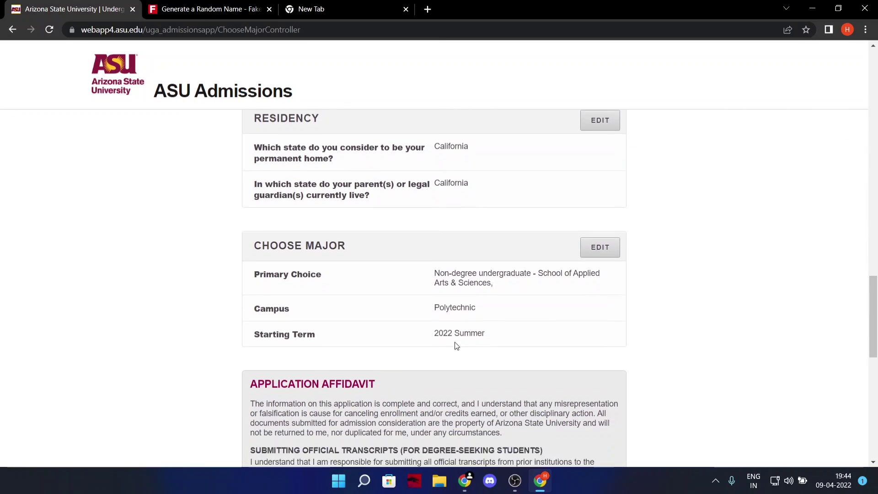
{"action": "scroll", "coordinate": [454, 341], "scroll_direction": "down", "scroll_amount": 7}
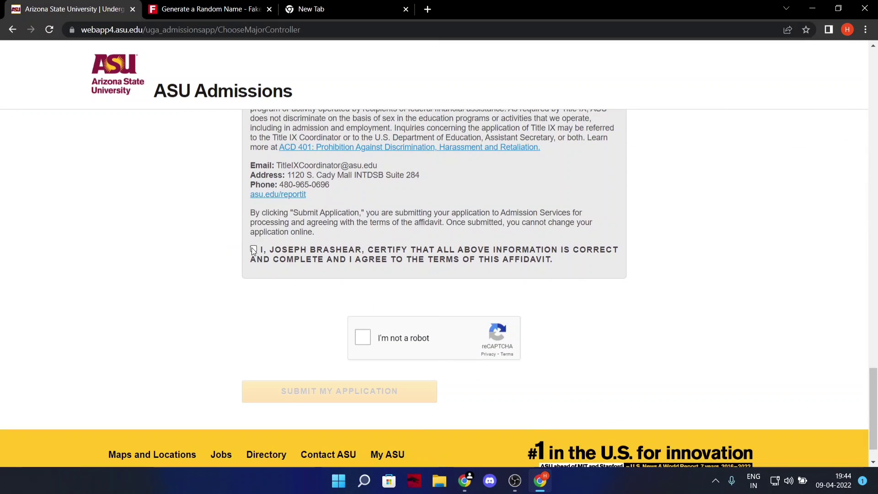
{"action": "left_click", "coordinate": [253, 250]}
{"action": "left_click", "coordinate": [360, 333]}
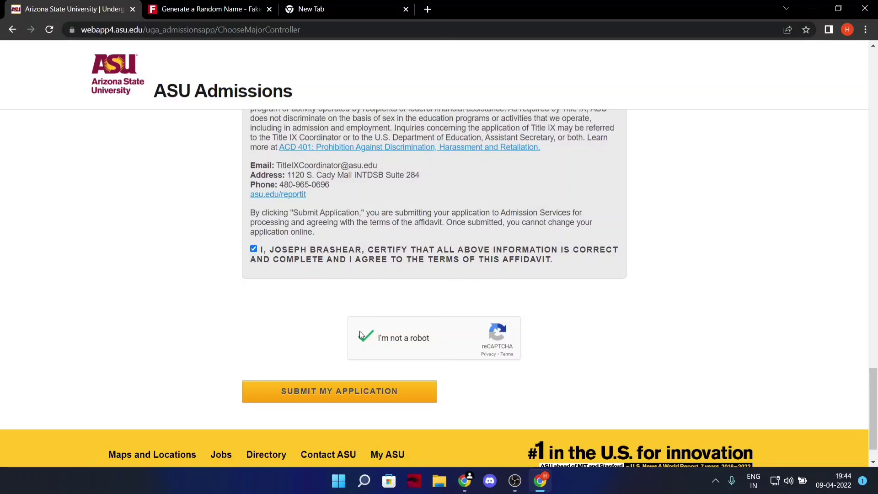
{"action": "left_click", "coordinate": [348, 388]}
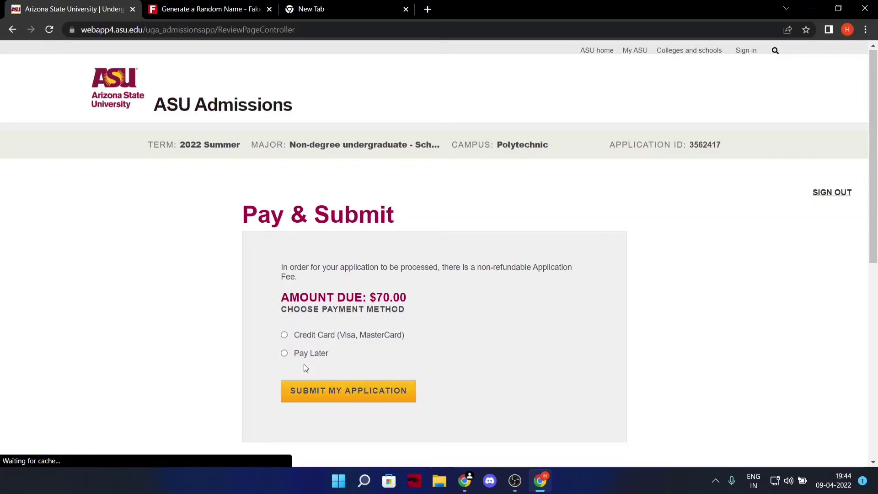
Choose Pay Later for the $70.00 application fee and submit the application.
{"action": "left_click", "coordinate": [286, 354]}
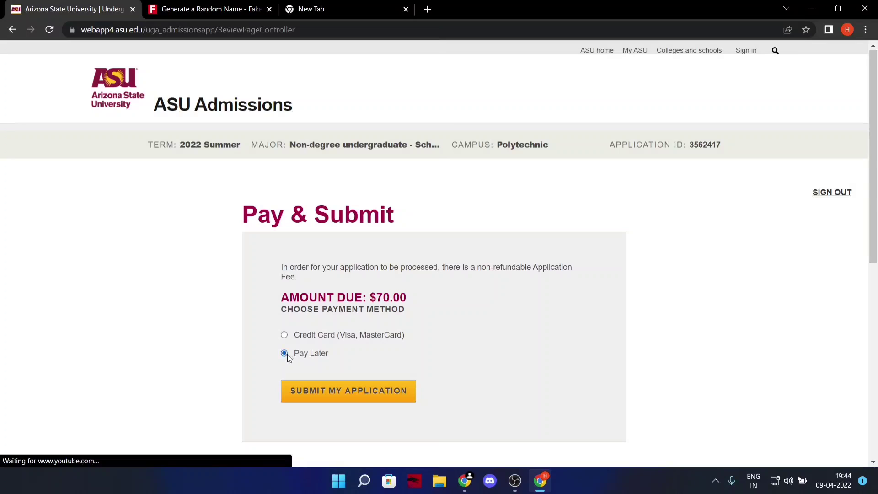
{"action": "left_click", "coordinate": [330, 401]}
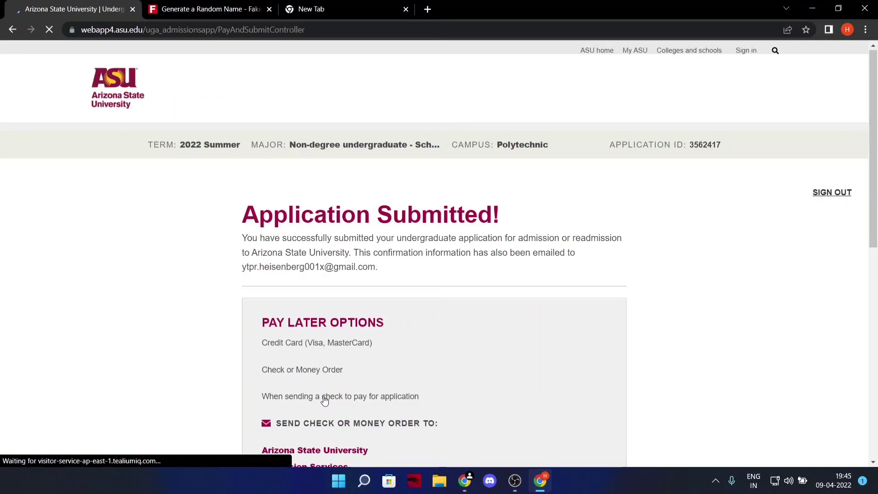
{"action": "scroll", "coordinate": [423, 333], "scroll_direction": "down", "scroll_amount": 3}
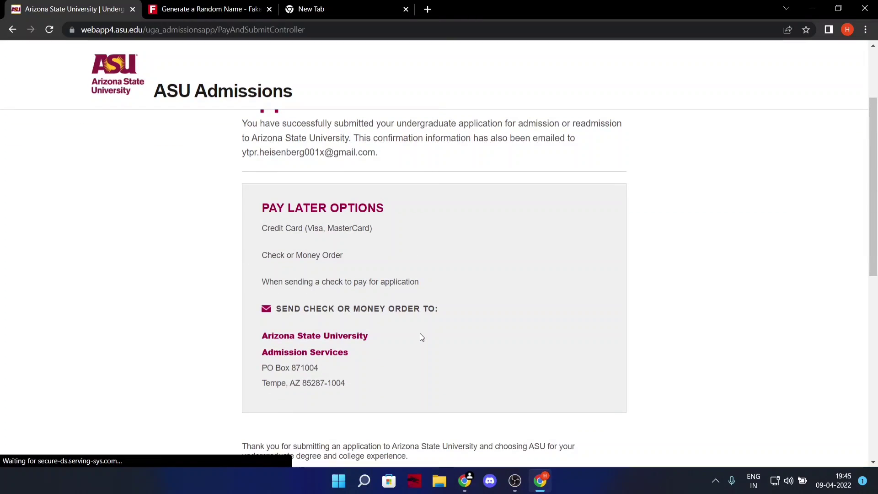
{"action": "scroll", "coordinate": [402, 359], "scroll_direction": "down", "scroll_amount": 12}
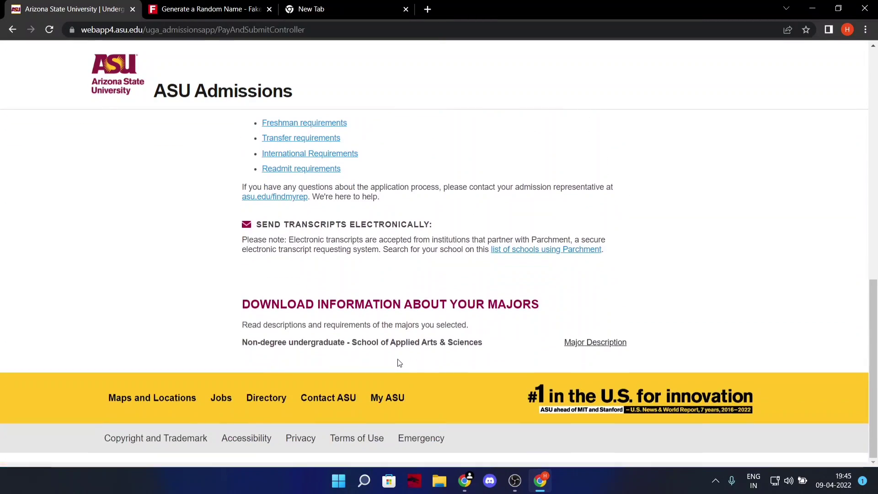
{"action": "scroll", "coordinate": [398, 361], "scroll_direction": "up", "scroll_amount": 10}
{"action": "scroll", "coordinate": [396, 357], "scroll_direction": "up", "scroll_amount": 5}
{"action": "left_click", "coordinate": [335, 3]}
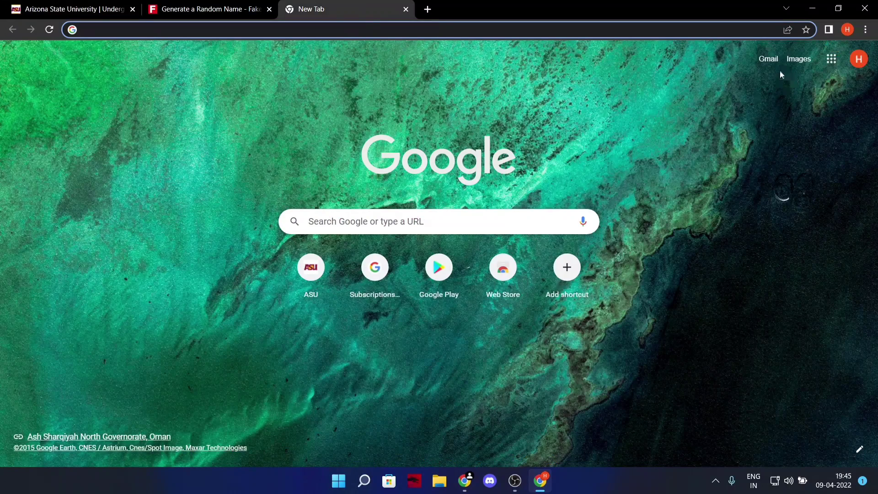
Open the ASU application confirmation email in Gmail and review its confirmation text.
{"action": "left_click", "coordinate": [769, 62]}
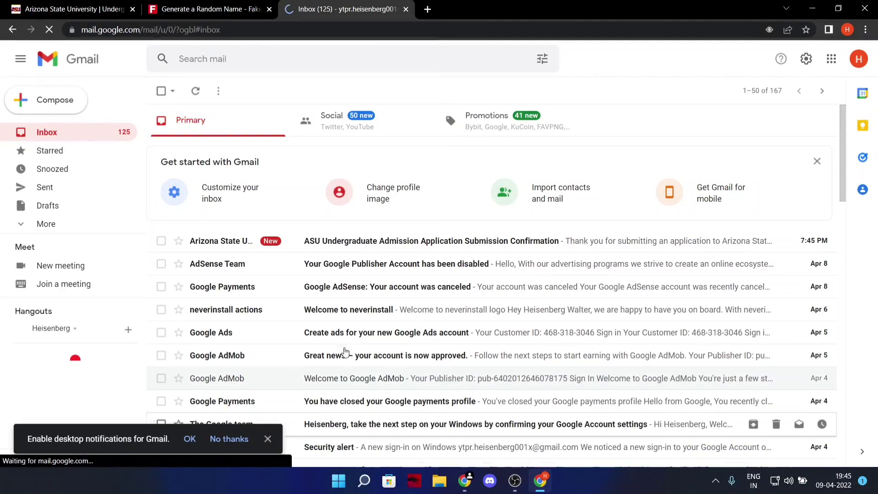
{"action": "left_click", "coordinate": [236, 246]}
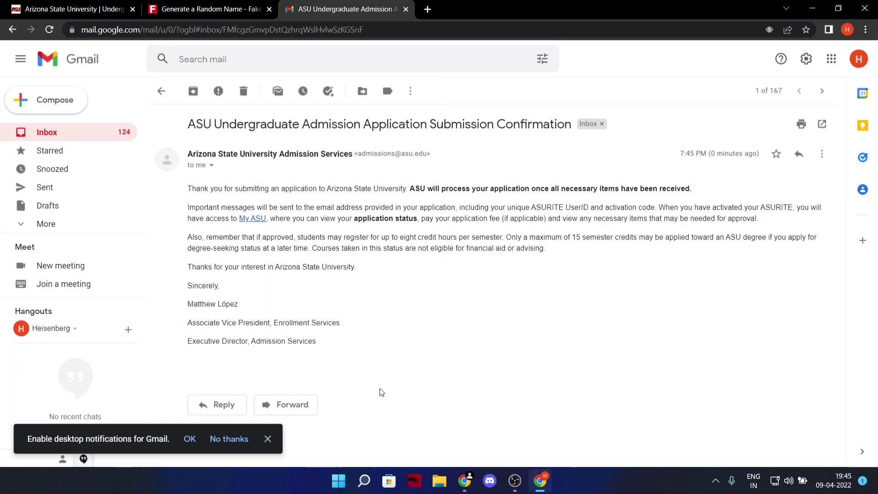
{"action": "left_click_drag", "start_coordinate": [188, 188], "coordinate": [693, 188]}
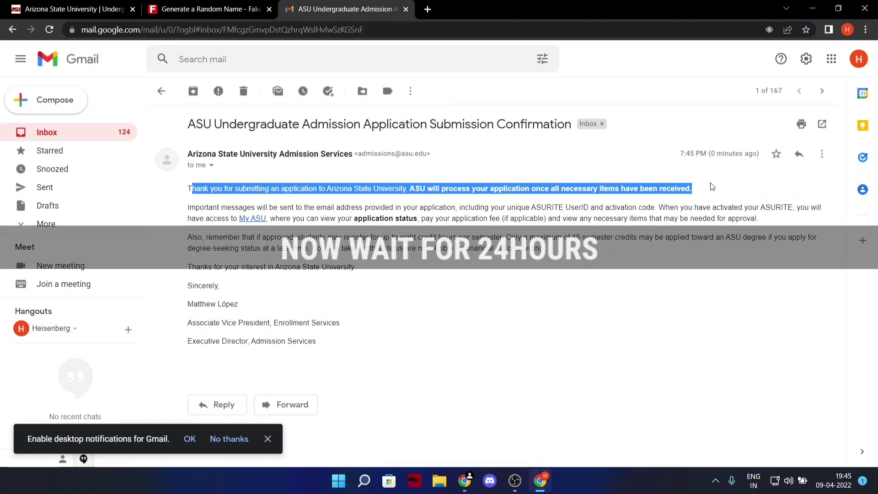
{"action": "left_click_drag", "start_coordinate": [187, 207], "coordinate": [394, 280]}
{"action": "left_click", "coordinate": [426, 317]}
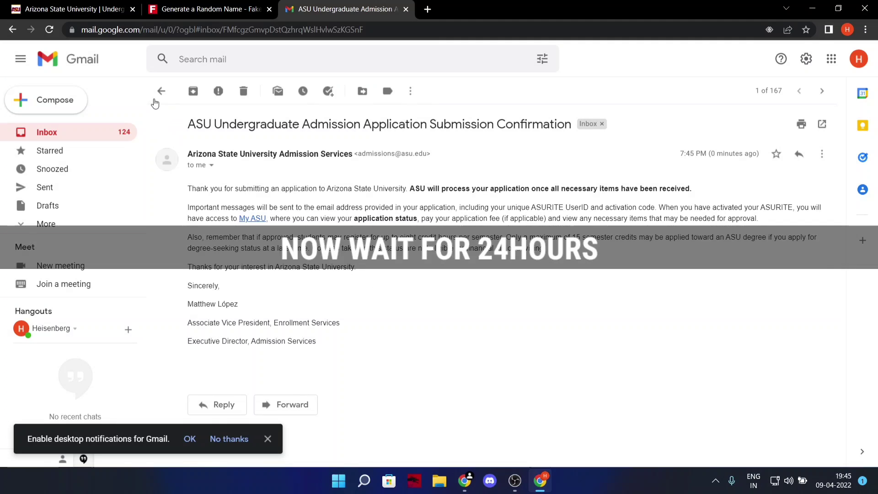
{"action": "left_click", "coordinate": [158, 94]}
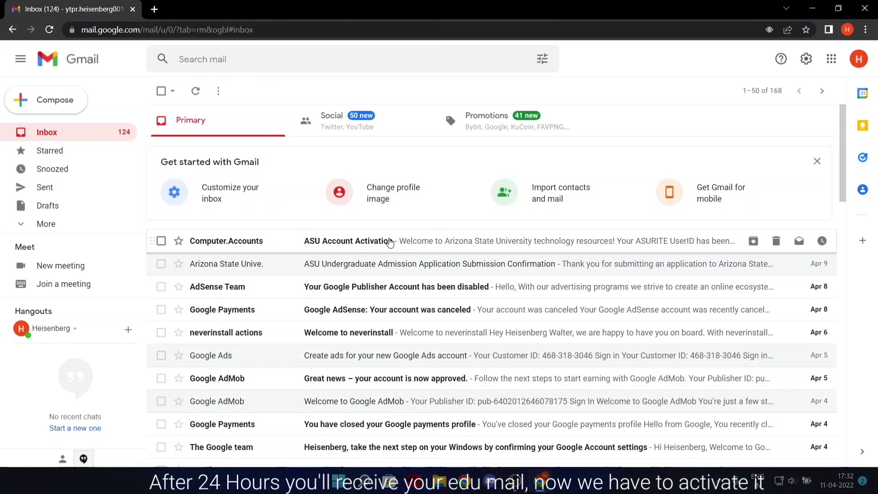
Open the ASU Account Activation email and follow its ASURITE activation link.
{"action": "left_click", "coordinate": [499, 243]}
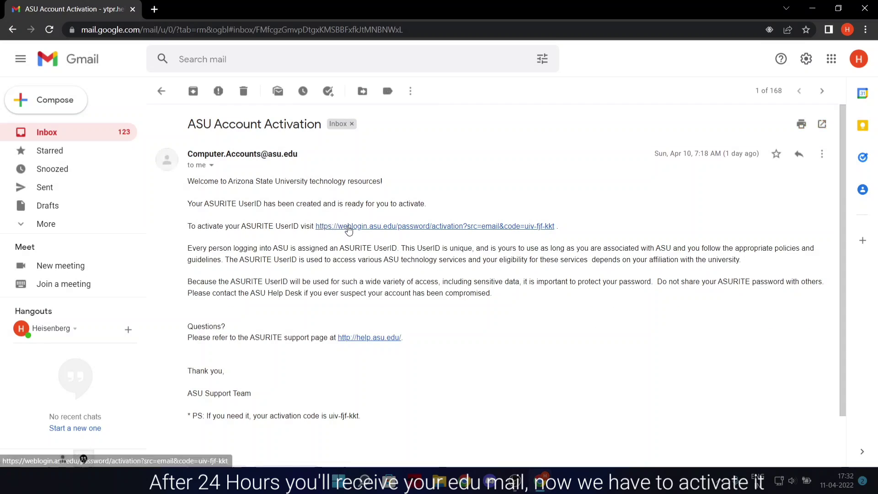
{"action": "left_click", "coordinate": [492, 226]}
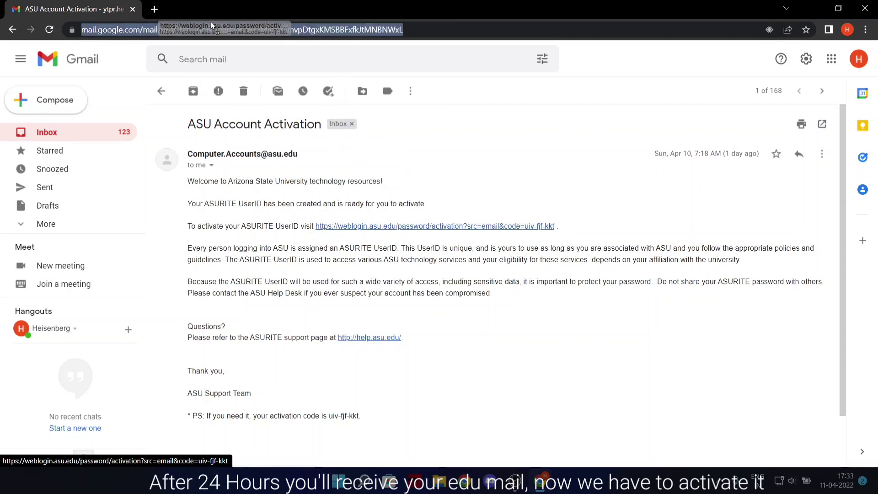
{"action": "left_click", "coordinate": [48, 5]}
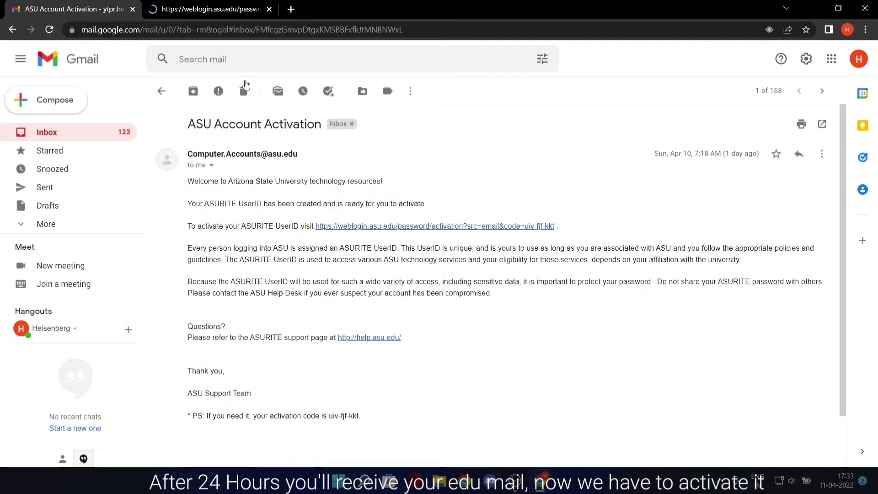
{"action": "key", "text": "ctrl+Tab"}
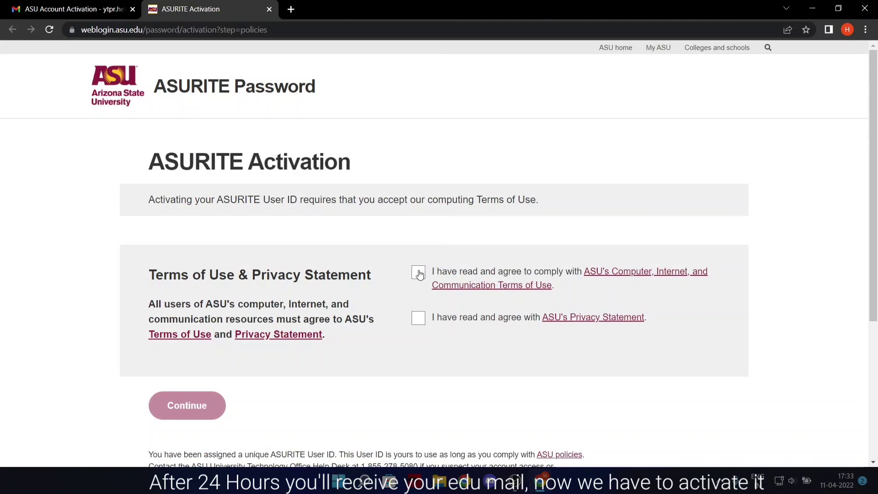
Accept the computing Terms of Use and Privacy Statement and continue to identity confirmation.
{"action": "left_click", "coordinate": [418, 273]}
{"action": "left_click", "coordinate": [418, 318]}
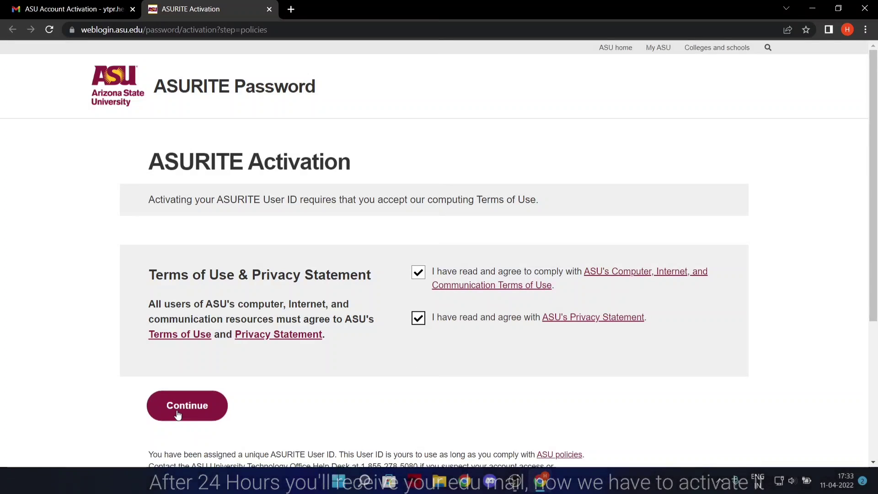
{"action": "left_click", "coordinate": [191, 420]}
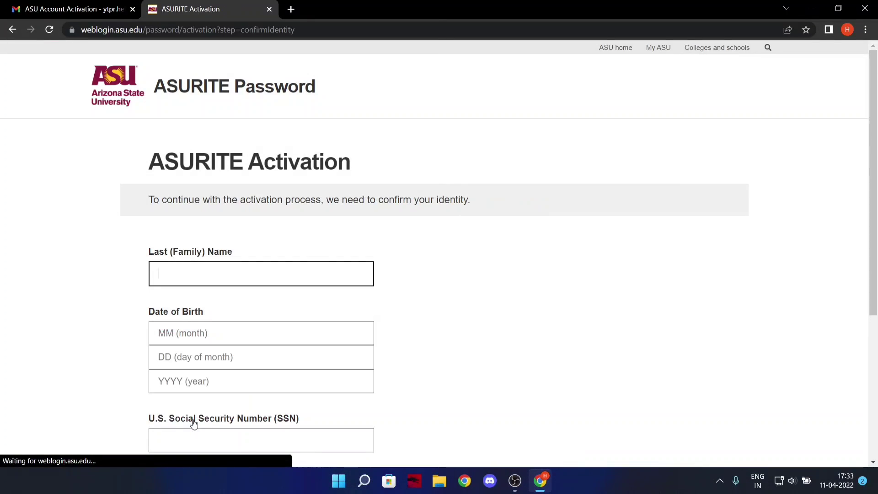
{"action": "scroll", "coordinate": [220, 316], "scroll_direction": "down", "scroll_amount": 1}
{"action": "scroll", "coordinate": [220, 316], "scroll_direction": "down", "scroll_amount": 2}
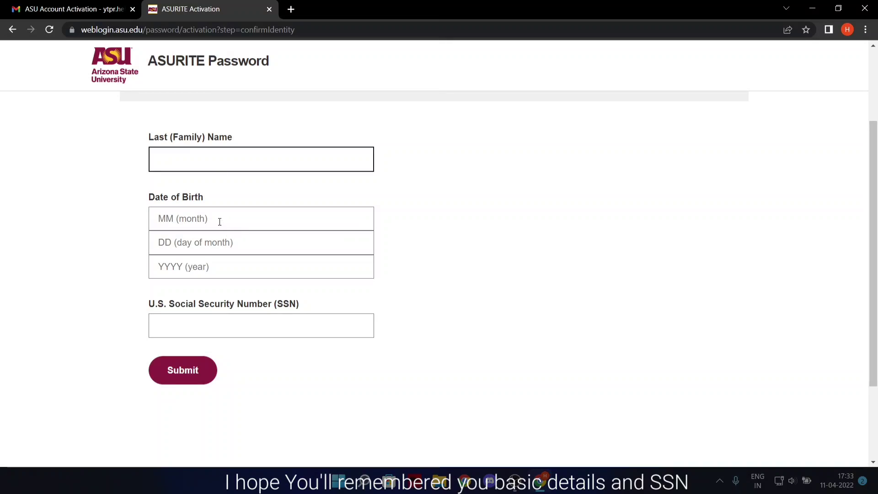
Search for 'fake' in a new tab and open the Fake Name Generator site.
{"action": "left_click", "coordinate": [291, 13]}
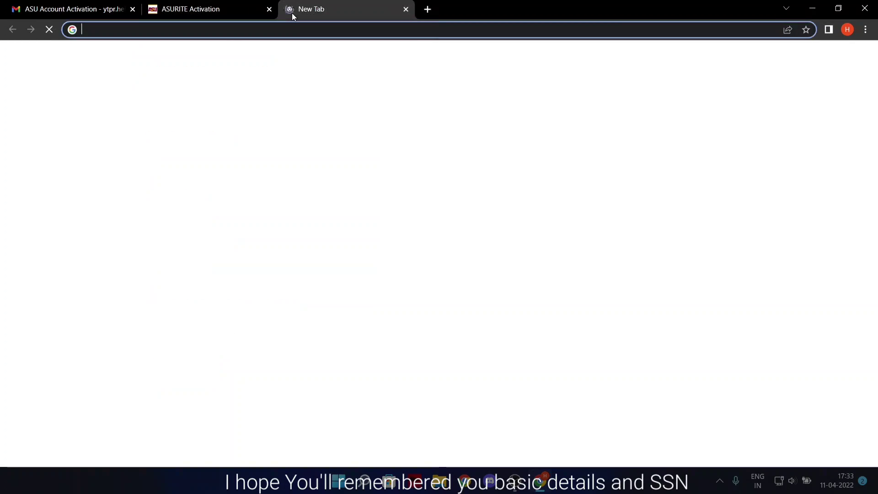
{"action": "type", "text": "fake"}
{"action": "key", "text": "Return"}
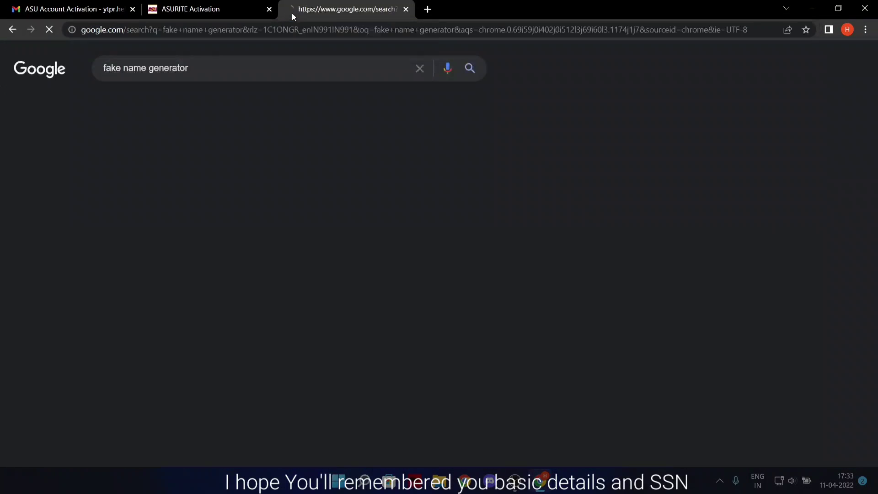
{"action": "left_click", "coordinate": [196, 173]}
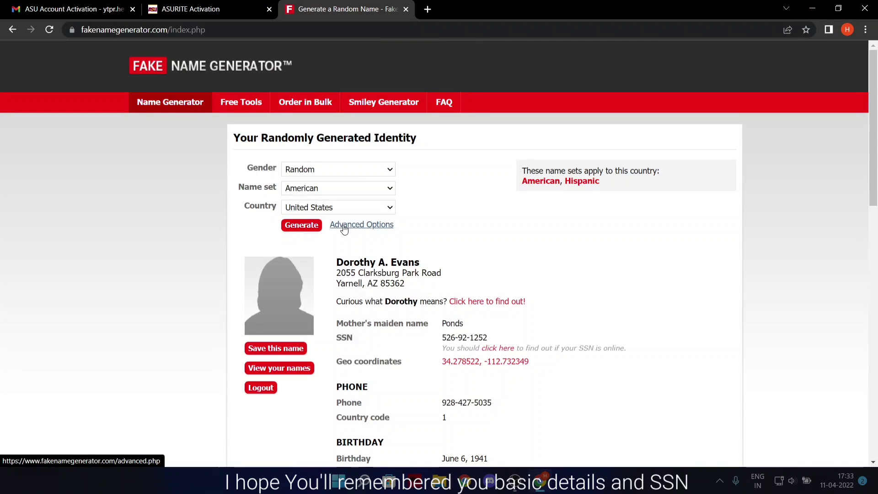
Open the saved identity from the saved-names list and select its full name.
{"action": "left_click", "coordinate": [345, 228]}
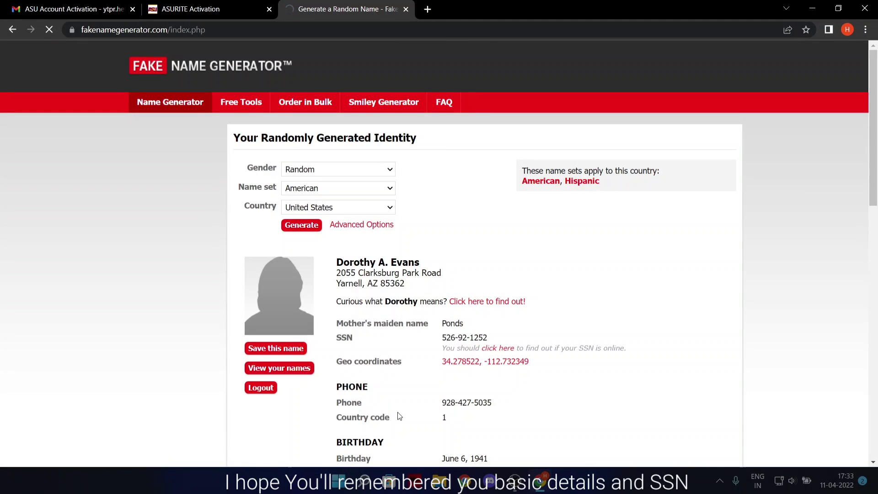
{"action": "scroll", "coordinate": [418, 350], "scroll_direction": "down", "scroll_amount": 4}
{"action": "scroll", "coordinate": [419, 349], "scroll_direction": "up", "scroll_amount": 4}
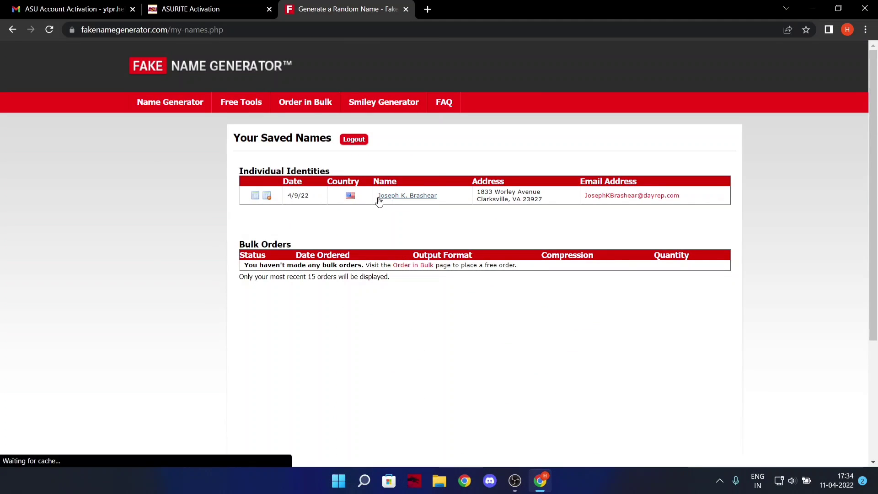
{"action": "left_click", "coordinate": [392, 203]}
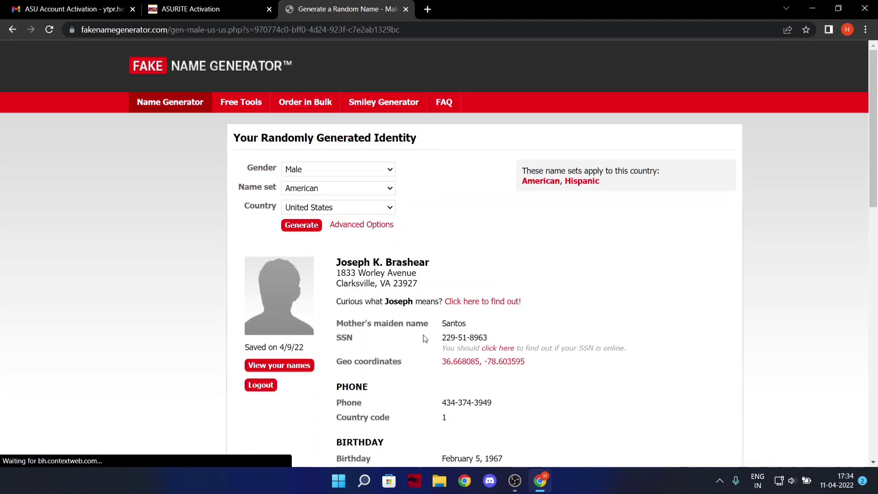
{"action": "scroll", "coordinate": [425, 338], "scroll_direction": "down", "scroll_amount": 1}
{"action": "left_click_drag", "start_coordinate": [408, 204], "coordinate": [466, 205]}
{"action": "key", "text": "ctrl+c"}
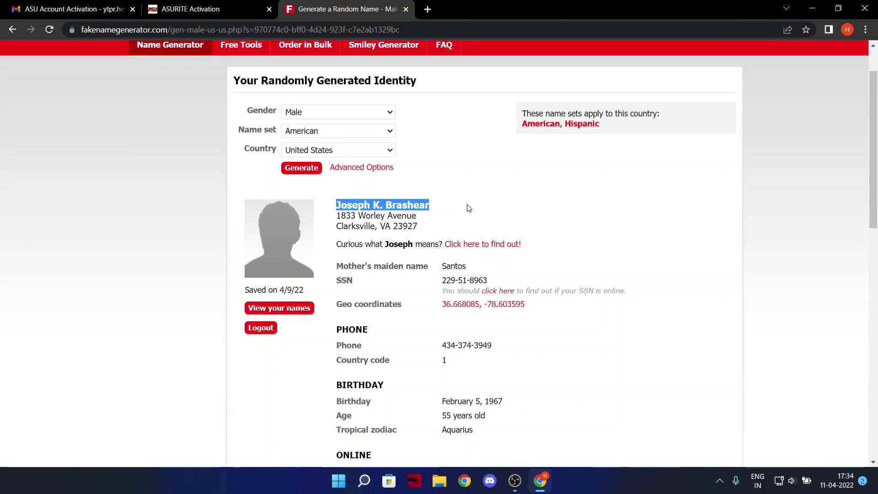
{"action": "left_click", "coordinate": [192, 9]}
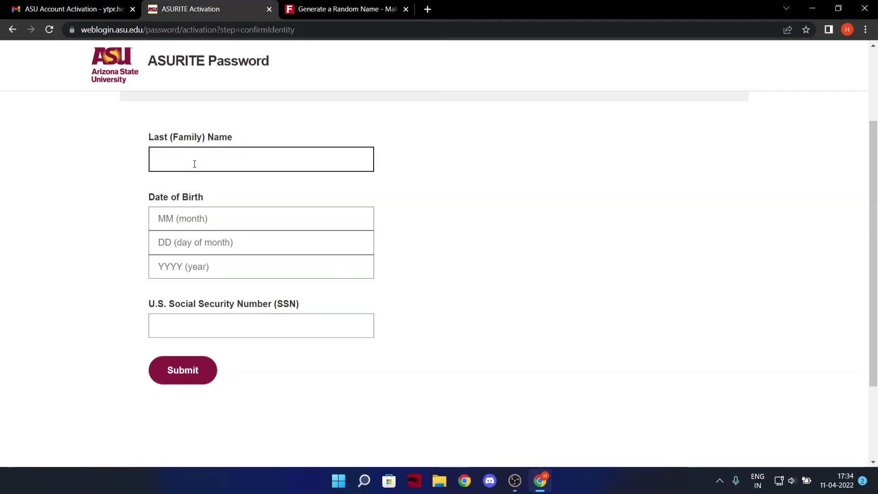
Paste the copied name into Last Name and trim it down to the surname.
{"action": "scroll", "coordinate": [195, 165], "scroll_direction": "up", "scroll_amount": 3}
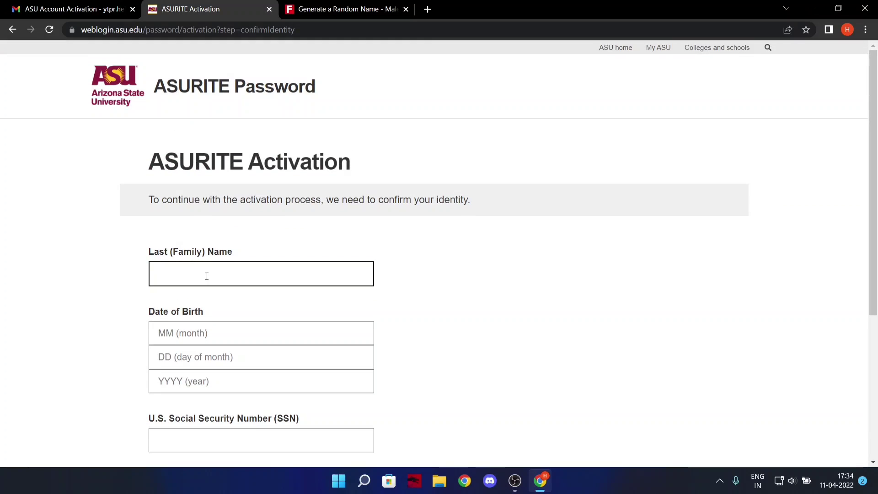
{"action": "key", "text": "ctrl+v"}
{"action": "left_click_drag", "start_coordinate": [205, 275], "coordinate": [104, 276]}
{"action": "type", "text": "\\"}
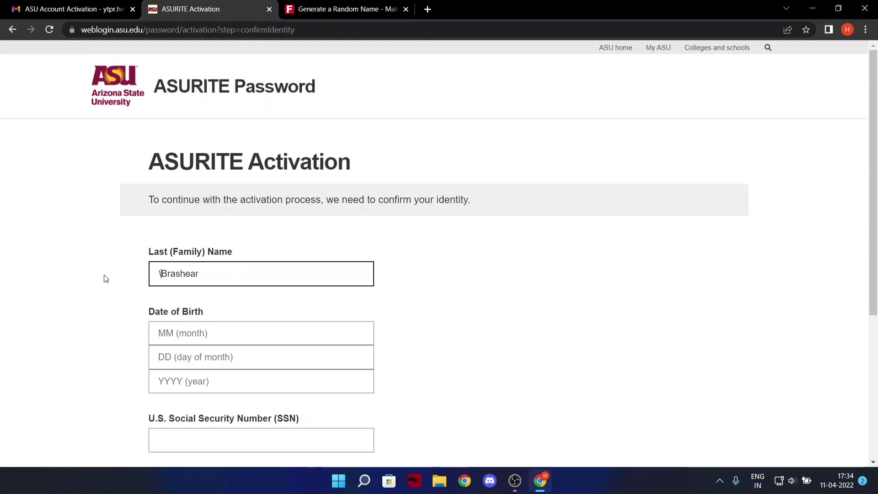
{"action": "key", "text": "BackSpace"}
Enter the birth date as month 05, day 12, year 2000.
{"action": "left_click", "coordinate": [213, 333]}
{"action": "type", "text": "05"}
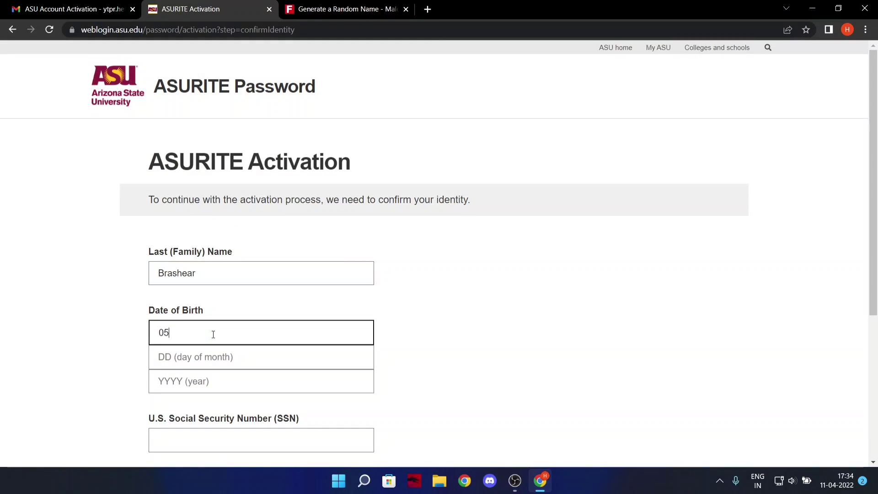
{"action": "left_click", "coordinate": [213, 357]}
{"action": "type", "text": "12"}
{"action": "left_click", "coordinate": [197, 387]}
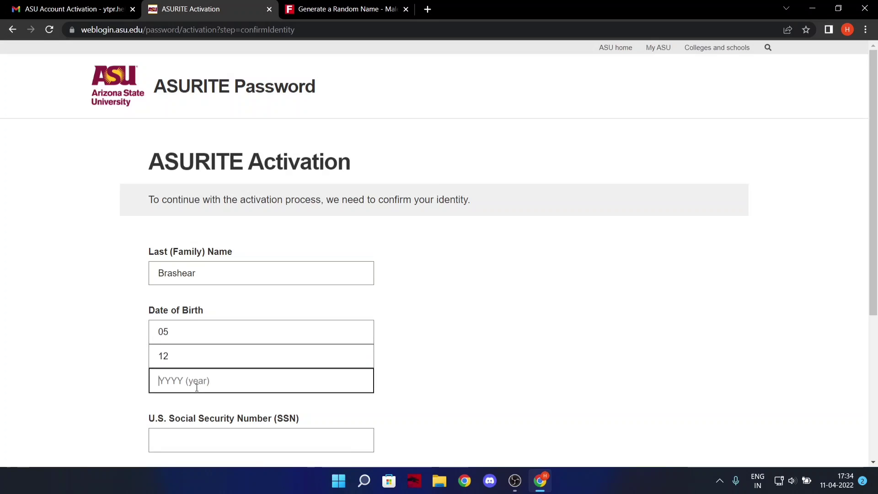
{"action": "type", "text": "2000"}
Copy the identity's SSN from the Fake Name Generator tab into the SSN field.
{"action": "left_click", "coordinate": [330, 9]}
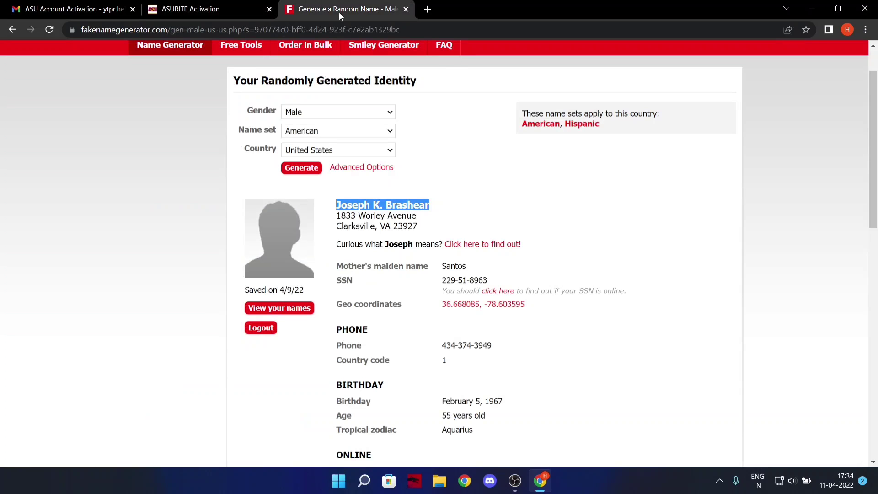
{"action": "left_click_drag", "start_coordinate": [444, 277], "coordinate": [514, 281]}
{"action": "key", "text": "ctrl+c"}
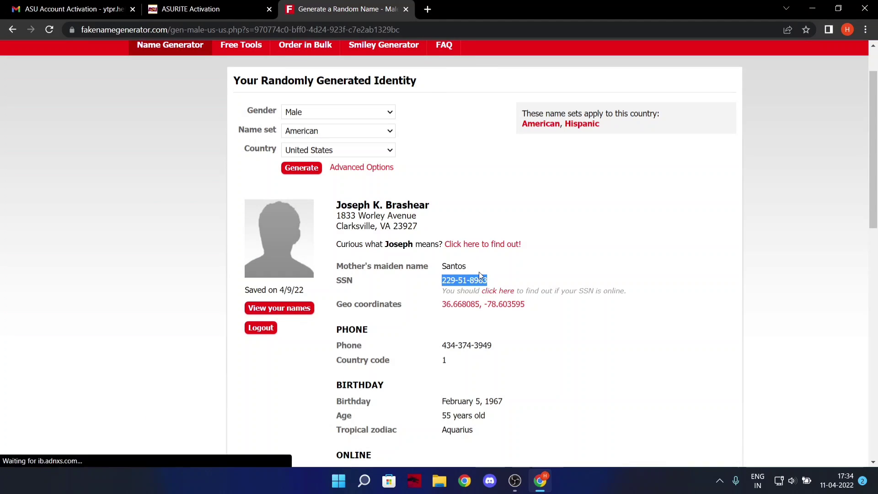
{"action": "key", "text": "ctrl+Tab"}
{"action": "key", "text": "ctrl+Tab"}
{"action": "scroll", "coordinate": [335, 372], "scroll_direction": "down", "scroll_amount": 1}
{"action": "left_click", "coordinate": [246, 323]}
{"action": "key", "text": "ctrl+v"}
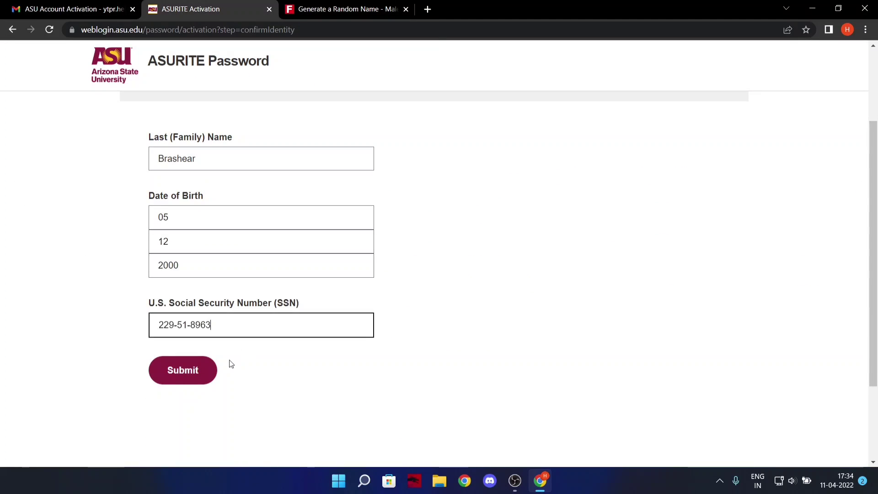
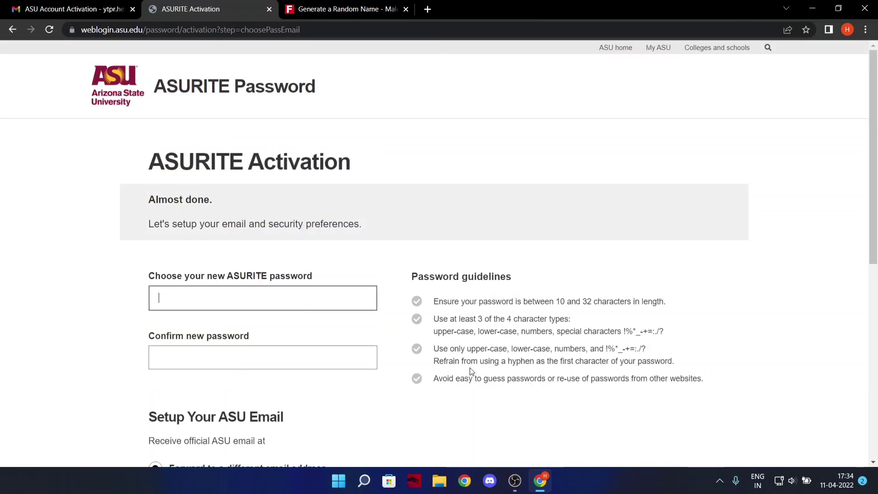
Repeat the forwarding Gmail address in the confirm email field and submit the password and email settings.
{"action": "scroll", "coordinate": [296, 301], "scroll_direction": "down", "scroll_amount": 2}
{"action": "scroll", "coordinate": [288, 307], "scroll_direction": "up", "scroll_amount": 2}
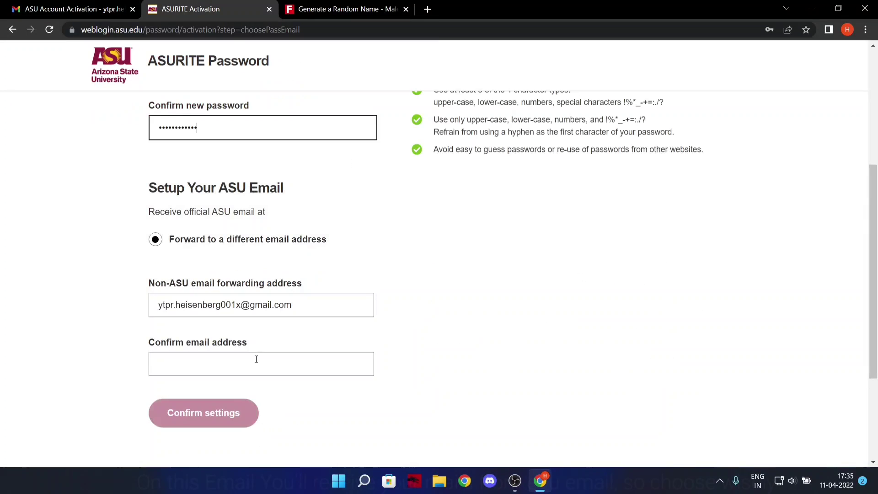
{"action": "left_click", "coordinate": [255, 359]}
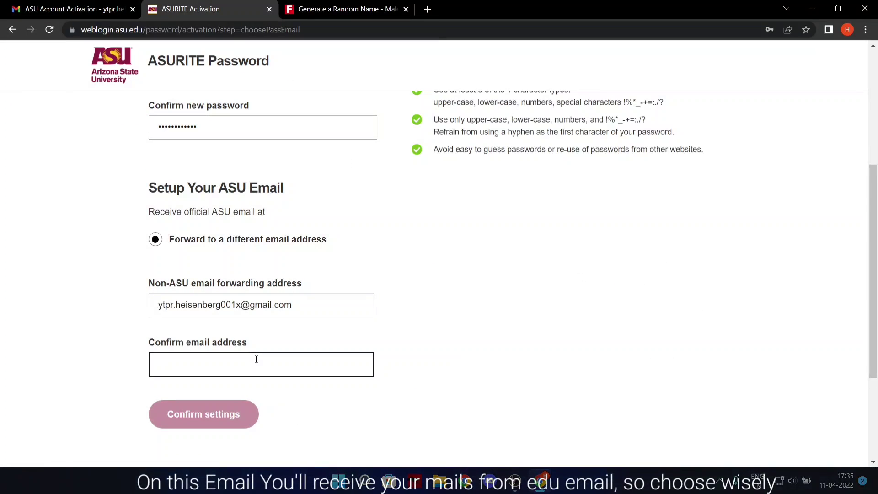
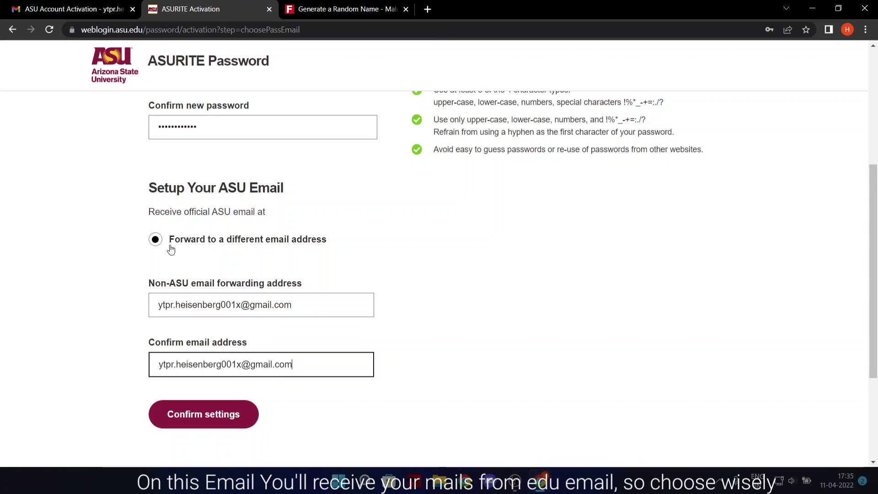
{"action": "scroll", "coordinate": [292, 329], "scroll_direction": "down", "scroll_amount": 1}
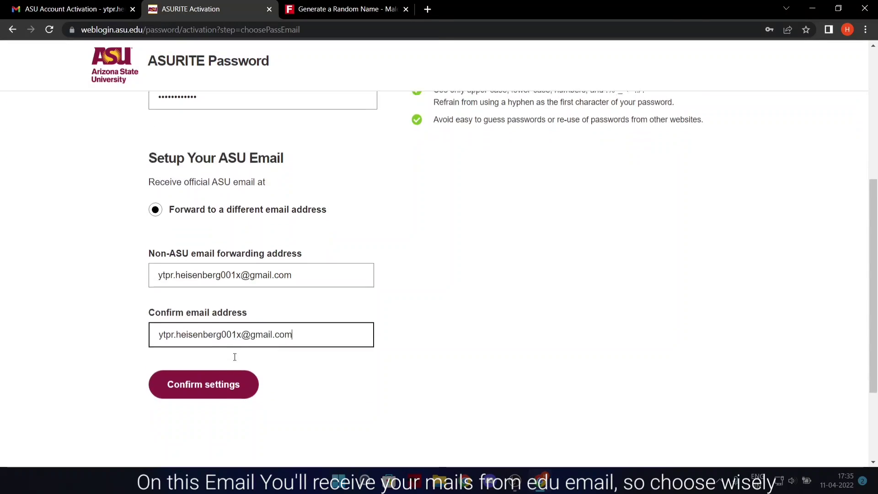
{"action": "scroll", "coordinate": [234, 357], "scroll_direction": "up", "scroll_amount": 1}
{"action": "scroll", "coordinate": [257, 384], "scroll_direction": "down", "scroll_amount": 1}
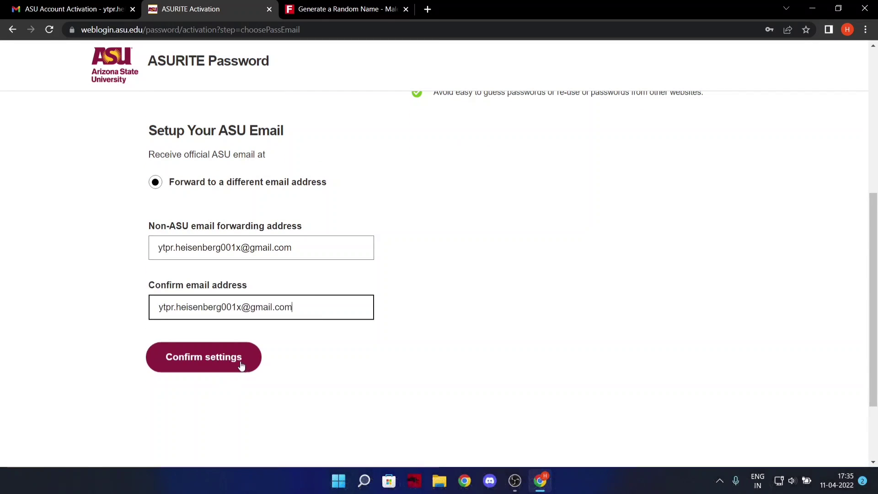
{"action": "left_click", "coordinate": [241, 364]}
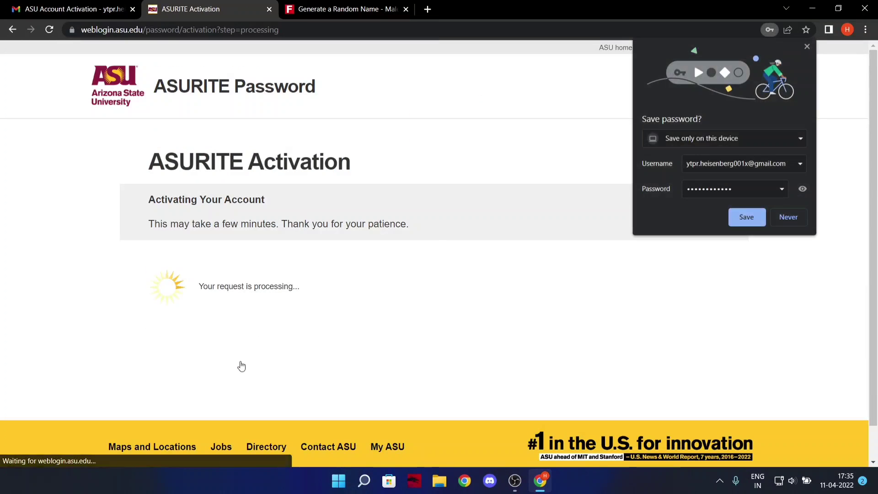
Decline the browser's save-password offer and select the new ASU email address once activation finishes.
{"action": "left_click", "coordinate": [788, 219]}
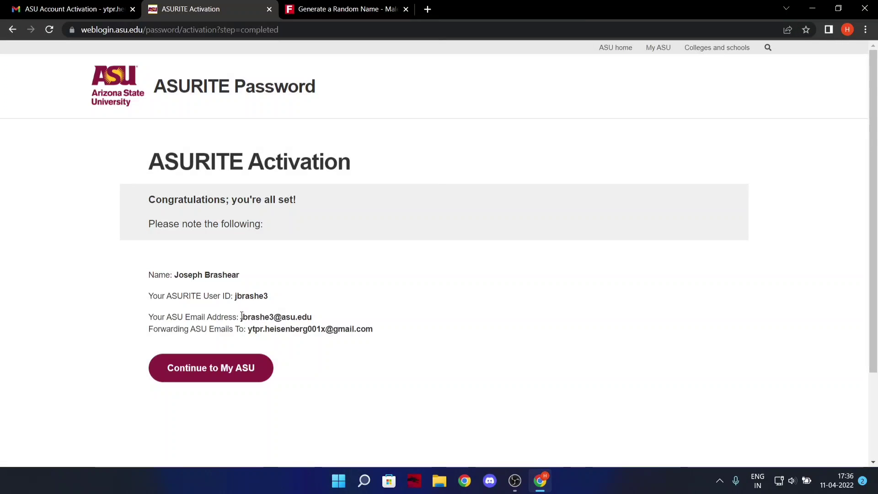
{"action": "left_click_drag", "start_coordinate": [241, 316], "coordinate": [357, 317]}
{"action": "key", "text": "ctrl+c"}
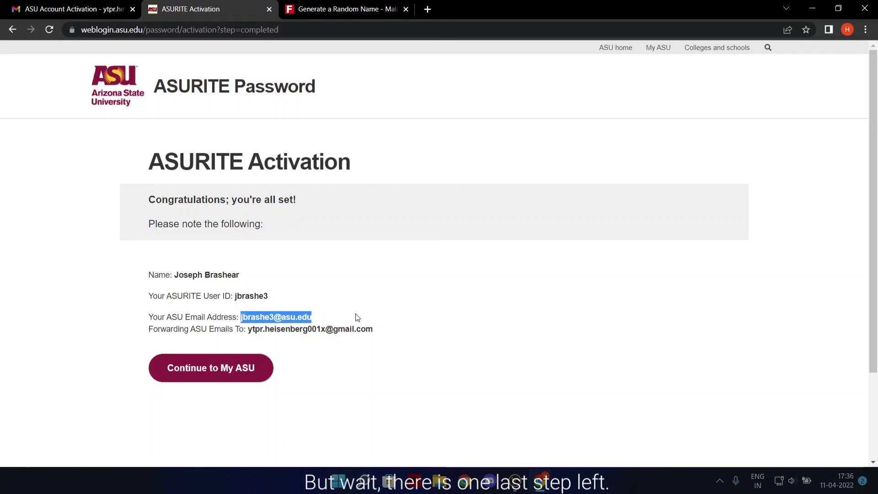
{"action": "left_click", "coordinate": [212, 369]}
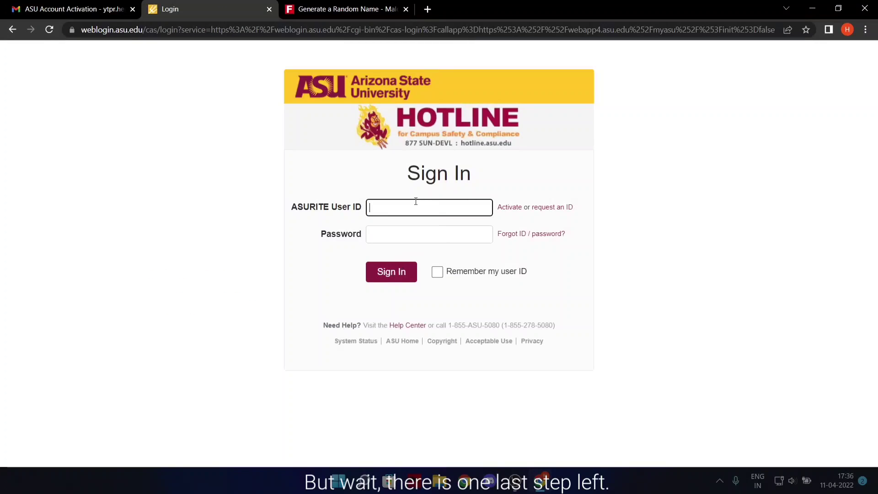
{"action": "key", "text": "ctrl+v"}
{"action": "left_click_drag", "start_coordinate": [401, 209], "coordinate": [509, 197]}
{"action": "key", "text": "BackSpace"}
{"action": "type", "text": "A"}
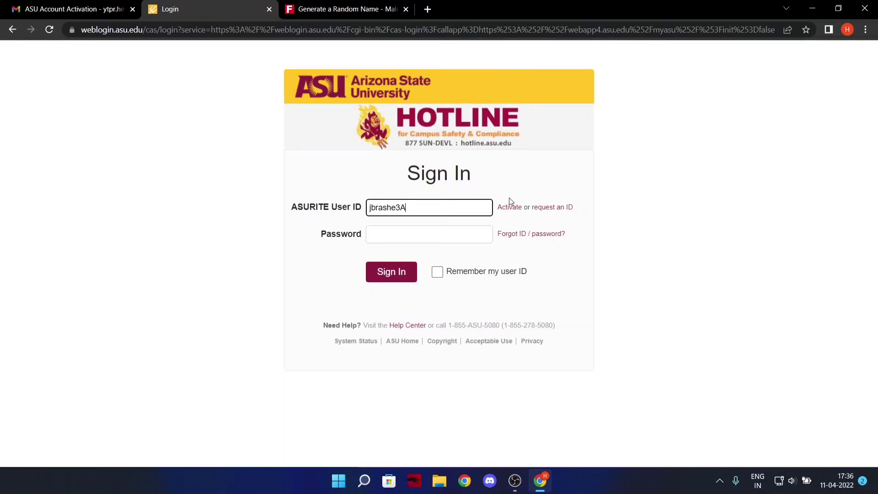
{"action": "key", "text": "BackSpace"}
{"action": "key", "text": "Tab"}
{"action": "type", "text": "*******"}
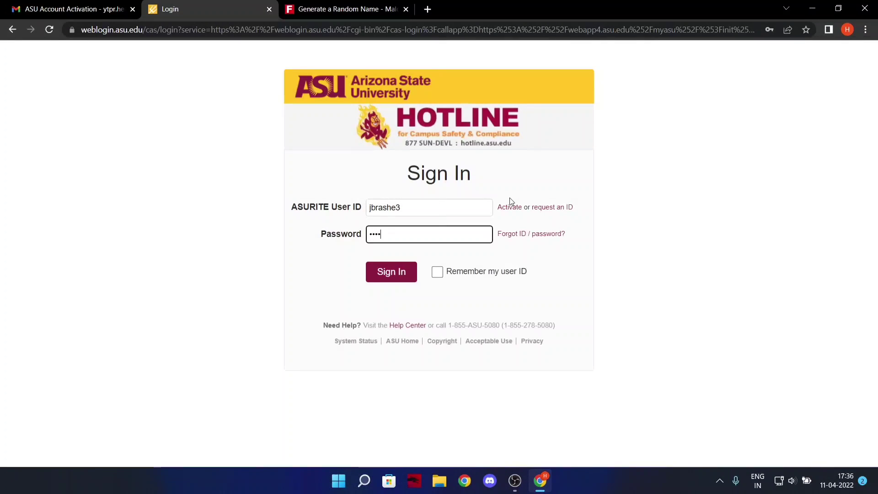
{"action": "type", "text": "*"}
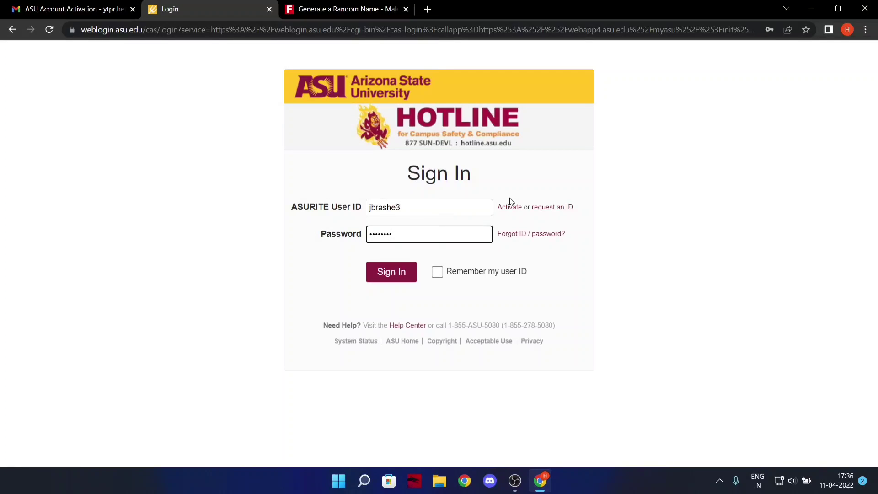
{"action": "type", "text": "****"}
{"action": "key", "text": "Return"}
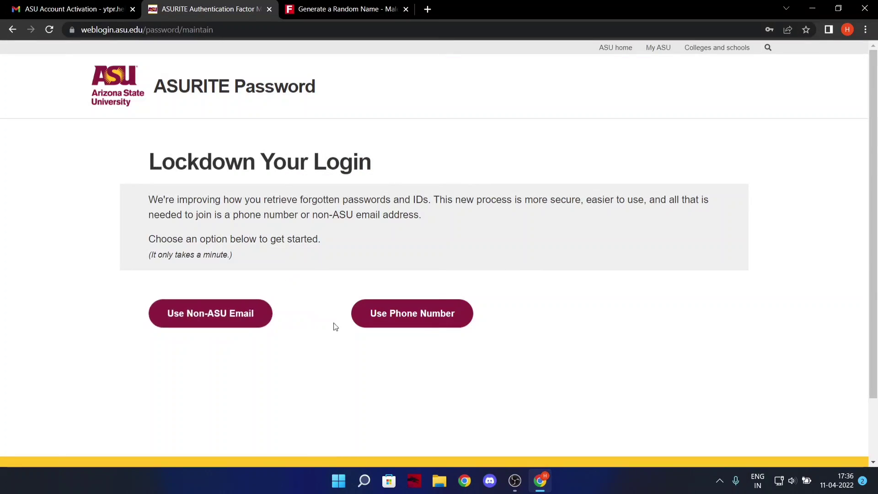
Register the personal Gmail address and a nickname as the non-ASU recovery email and send verification.
{"action": "left_click_drag", "start_coordinate": [158, 162], "coordinate": [374, 164]}
{"action": "left_click", "coordinate": [379, 164]}
{"action": "left_click", "coordinate": [227, 324]}
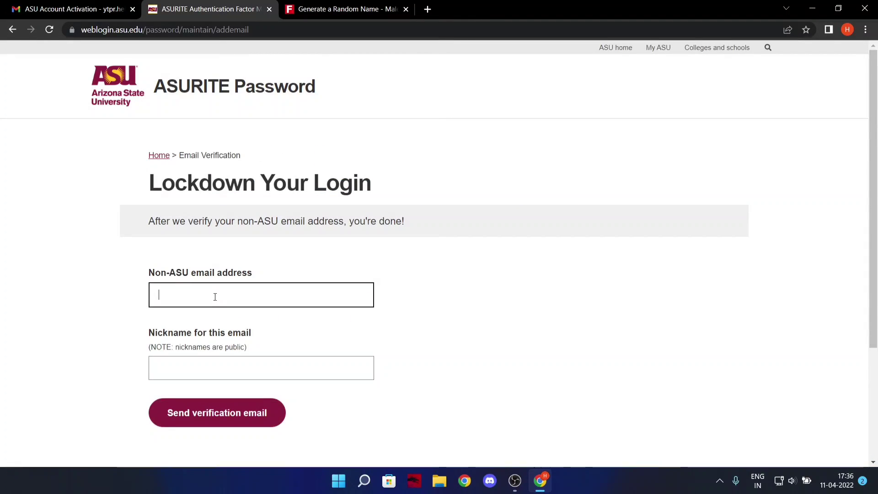
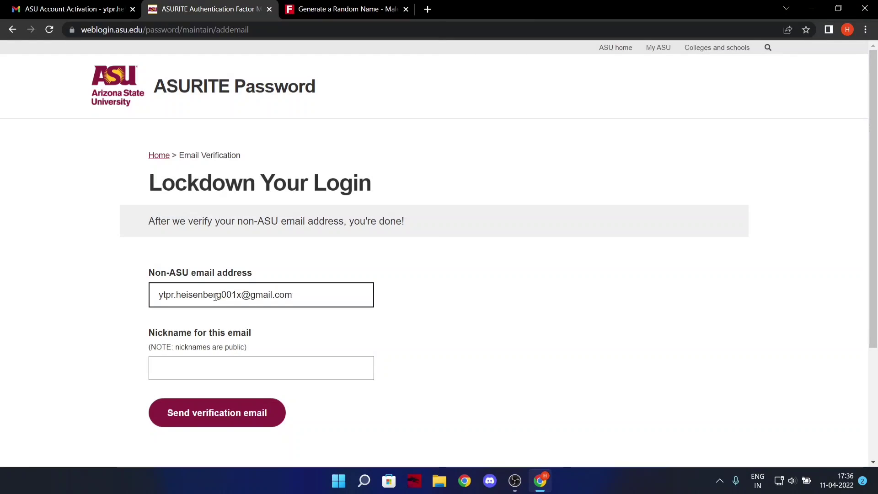
{"action": "key", "text": "Tab"}
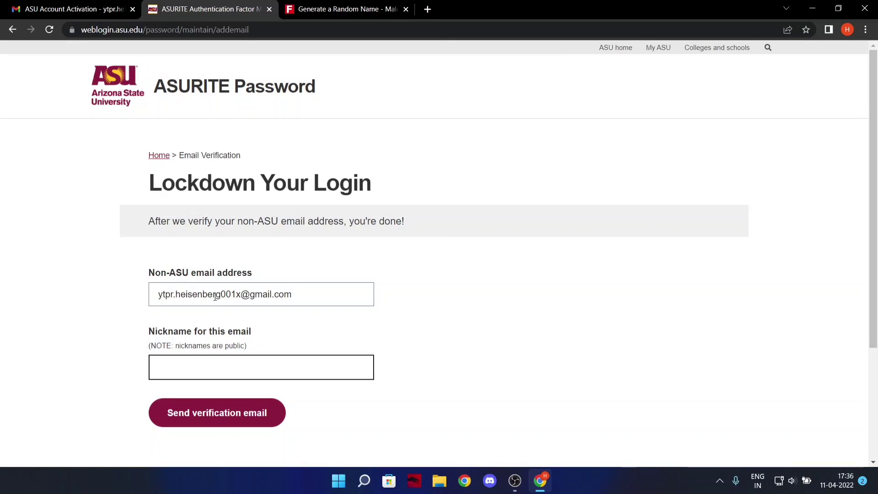
{"action": "type", "text": "Walter"}
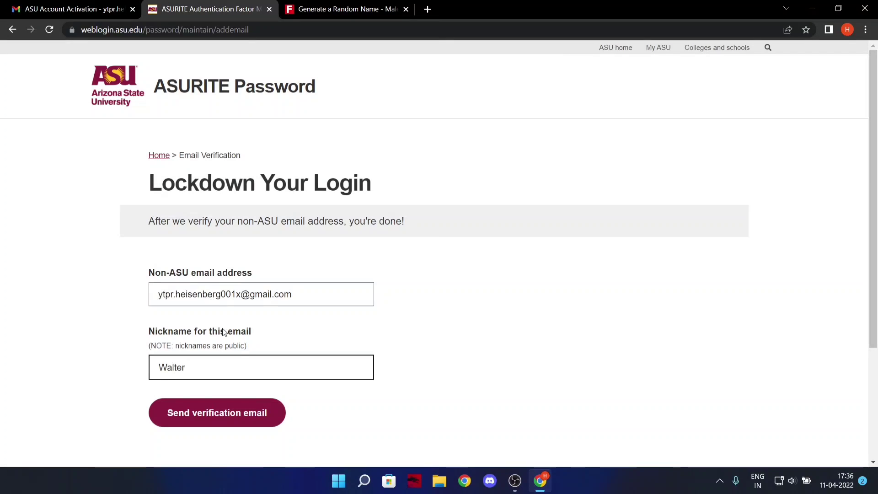
{"action": "left_click", "coordinate": [229, 419]}
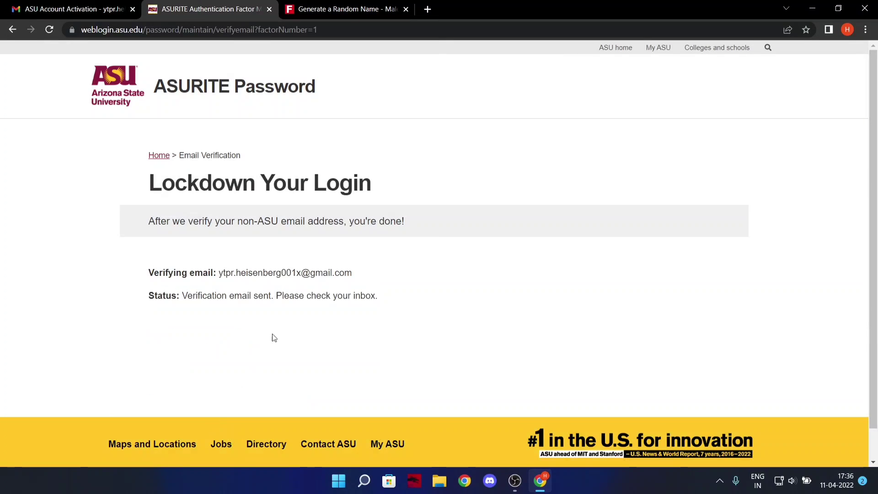
Open the Arizona State University Email Confirmation message in Gmail, follow its link, and continue to My ASU.
{"action": "left_click", "coordinate": [69, 9]}
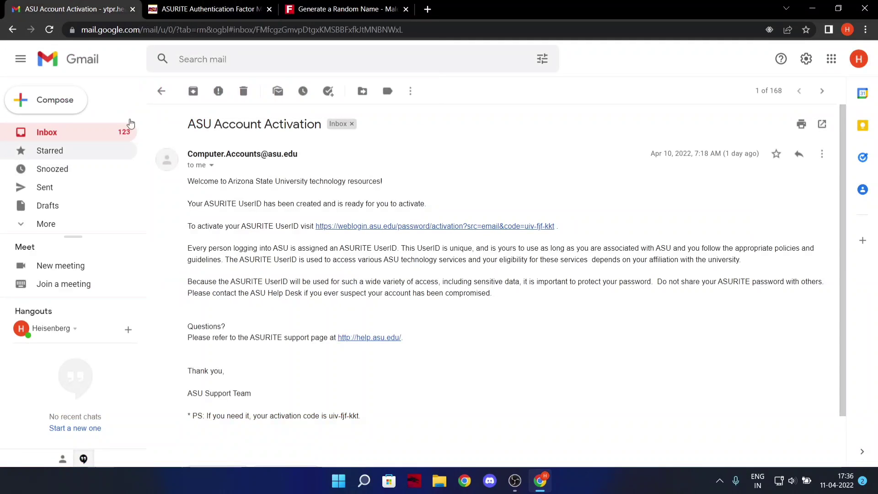
{"action": "left_click", "coordinate": [161, 90]}
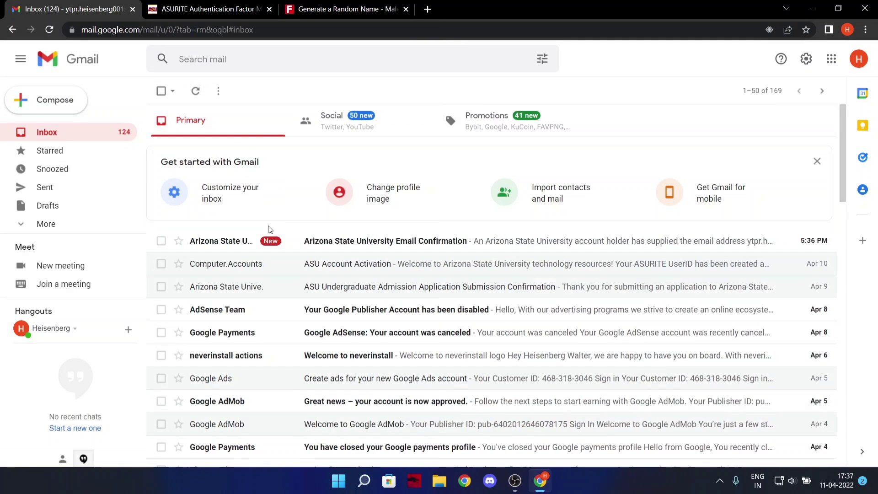
{"action": "left_click", "coordinate": [270, 234]}
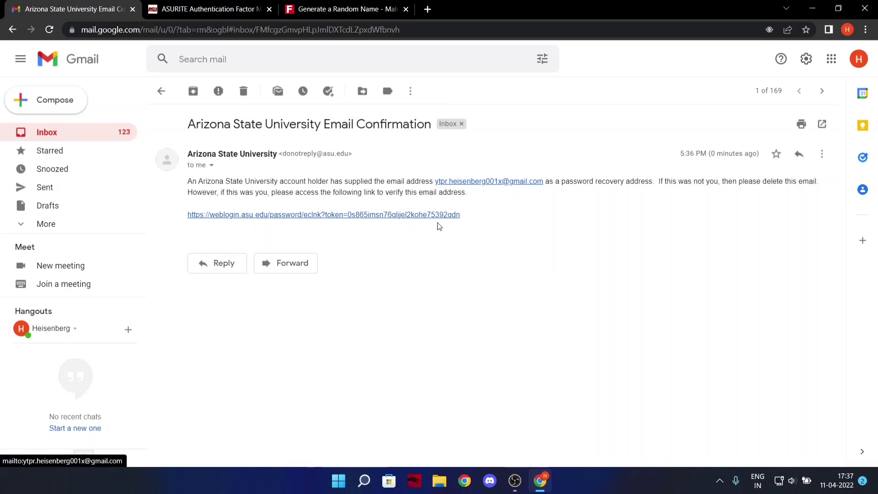
{"action": "left_click_drag", "start_coordinate": [388, 219], "coordinate": [206, 4]}
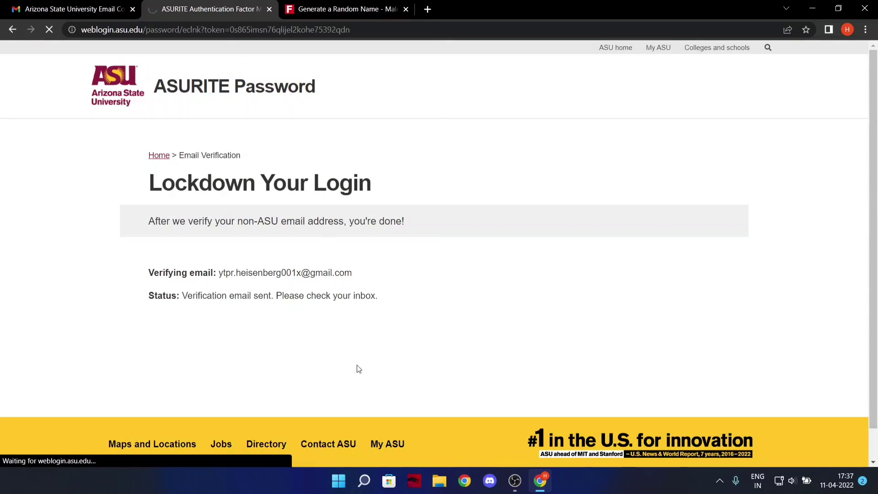
{"action": "scroll", "coordinate": [347, 338], "scroll_direction": "down", "scroll_amount": 3}
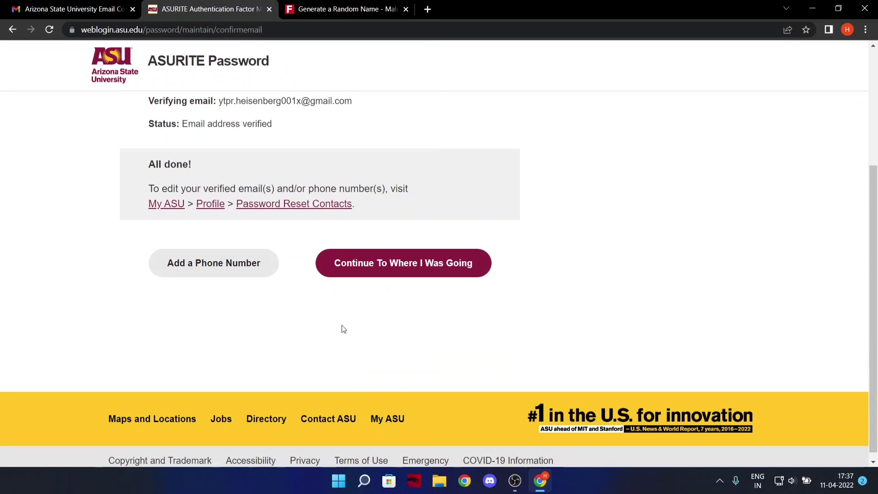
{"action": "scroll", "coordinate": [400, 283], "scroll_direction": "up", "scroll_amount": 4}
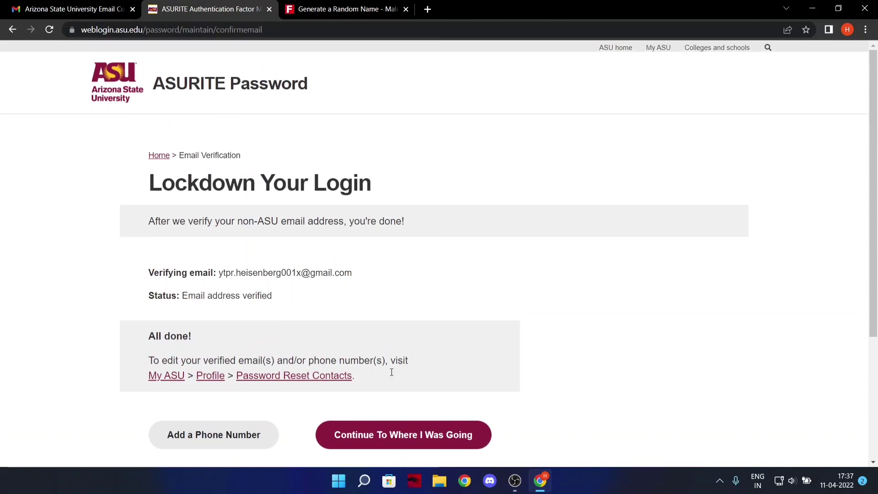
{"action": "left_click", "coordinate": [389, 438]}
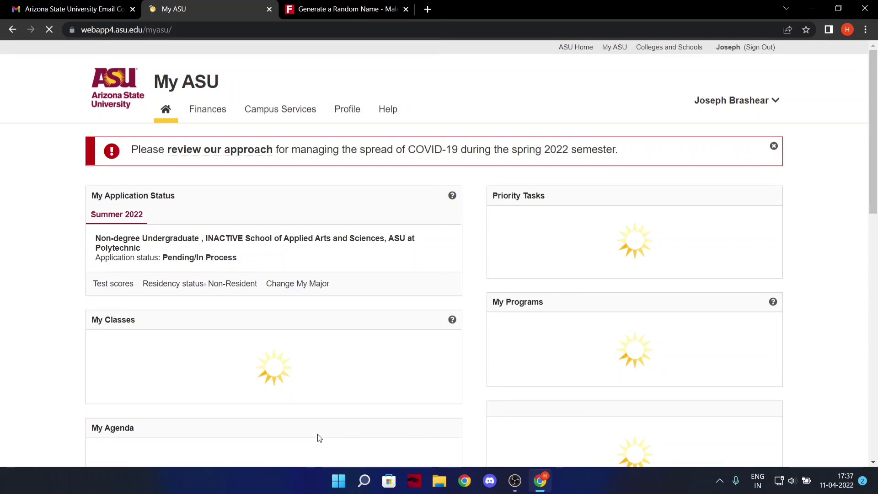
Look over the loaded My ASU dashboard, refresh the Gmail inbox, and open a blank new tab.
{"action": "scroll", "coordinate": [388, 332], "scroll_direction": "down", "scroll_amount": 2}
{"action": "scroll", "coordinate": [406, 395], "scroll_direction": "up", "scroll_amount": 2}
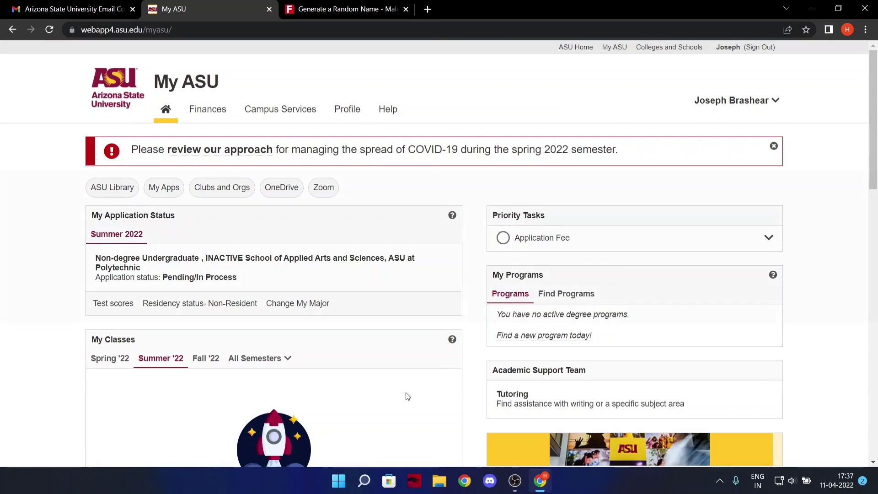
{"action": "scroll", "coordinate": [407, 396], "scroll_direction": "down", "scroll_amount": 5}
{"action": "scroll", "coordinate": [408, 396], "scroll_direction": "up", "scroll_amount": 5}
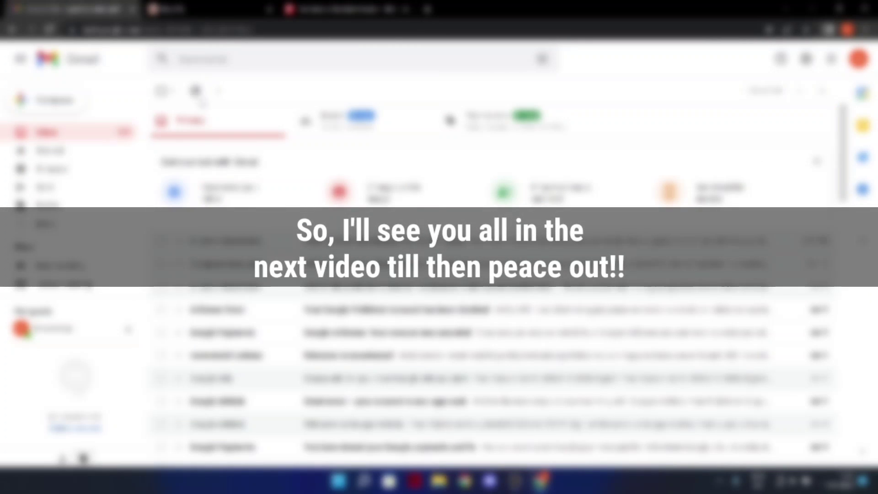
{"action": "left_click", "coordinate": [199, 95]}
{"action": "left_click", "coordinate": [427, 9]}
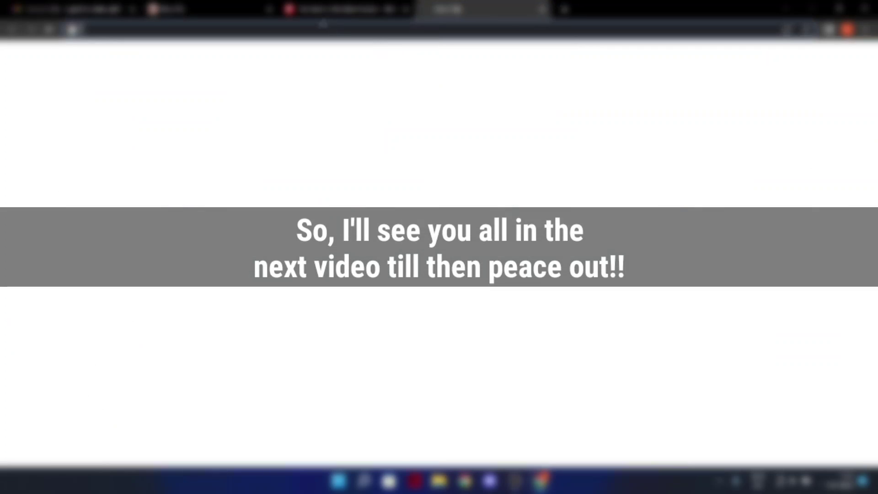